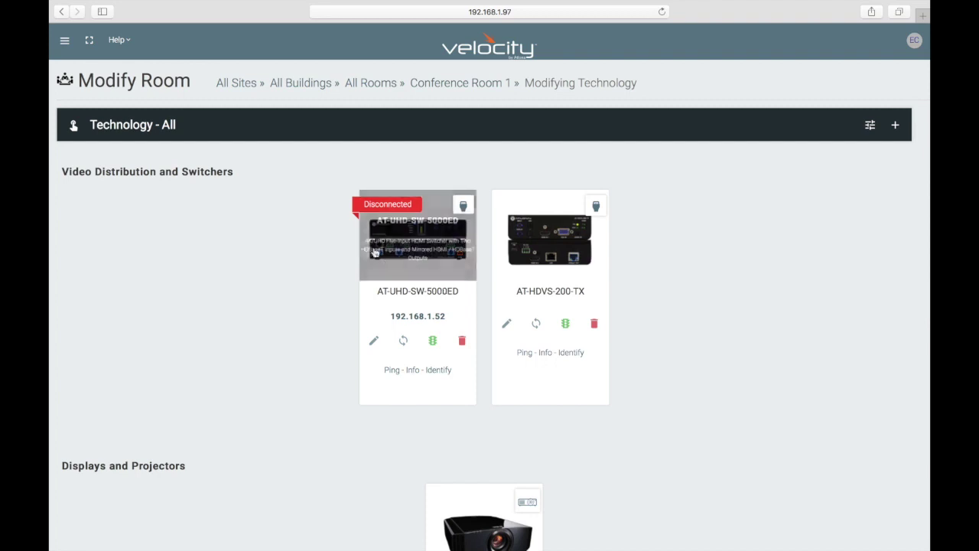
# Launch Conference Room 1's control page in a new tab from the Technology - All bar
pyautogui.click(73, 127)
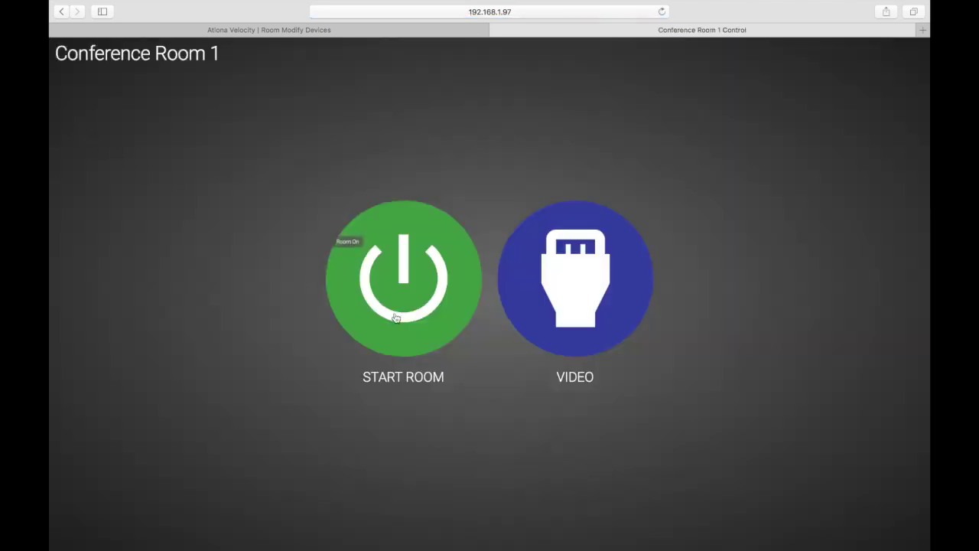
# Start the room, route TV then Blu-ray to the Epson Projector, and close the Remote panel
pyautogui.click(396, 318)
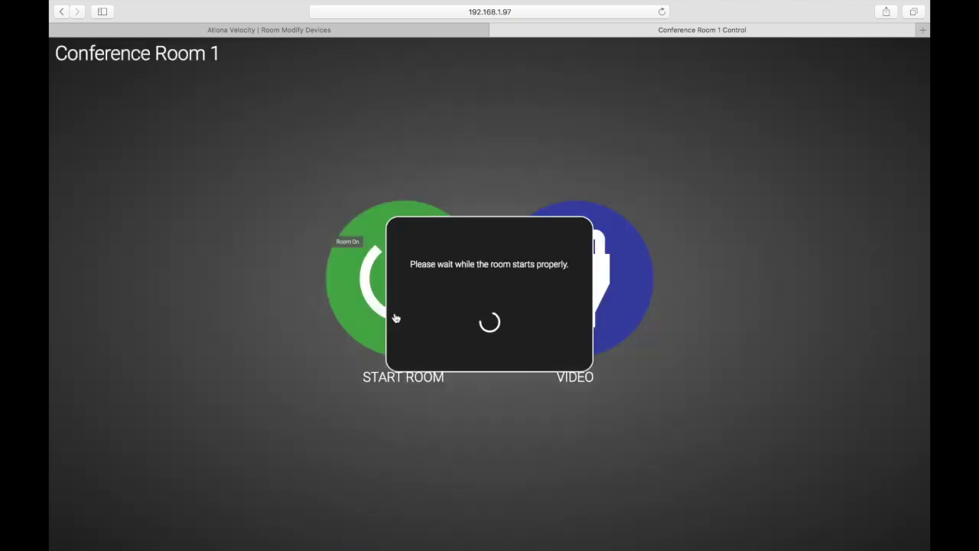
pyautogui.click(420, 241)
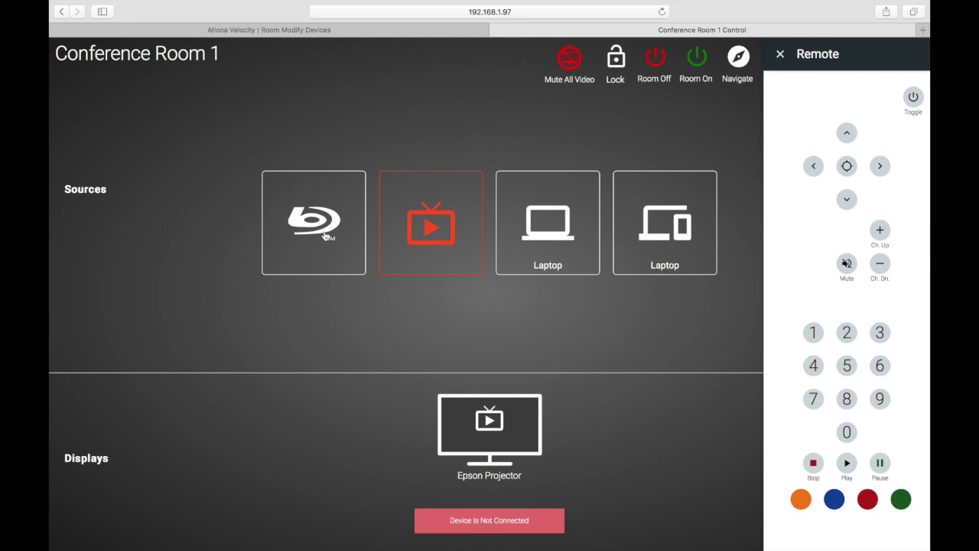
pyautogui.click(324, 236)
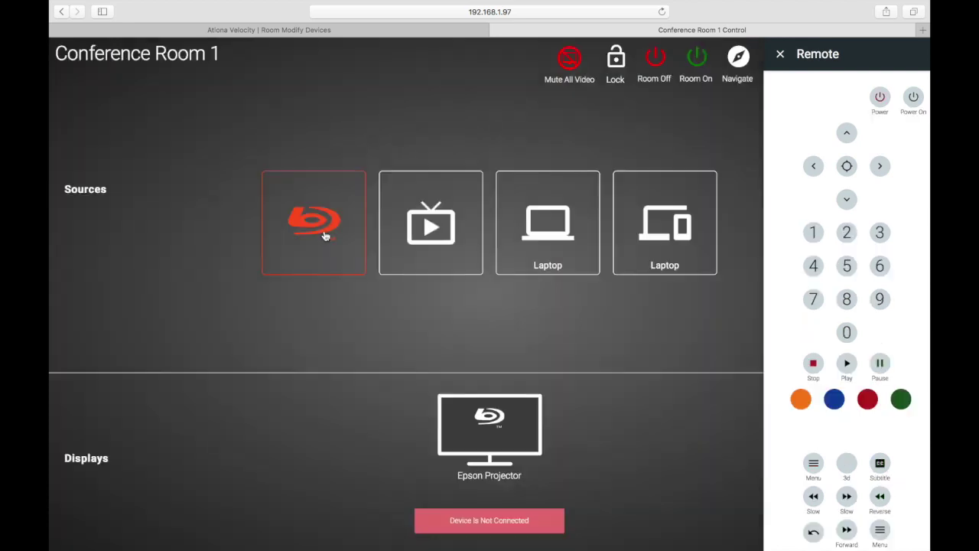
pyautogui.click(324, 236)
pyautogui.click(781, 57)
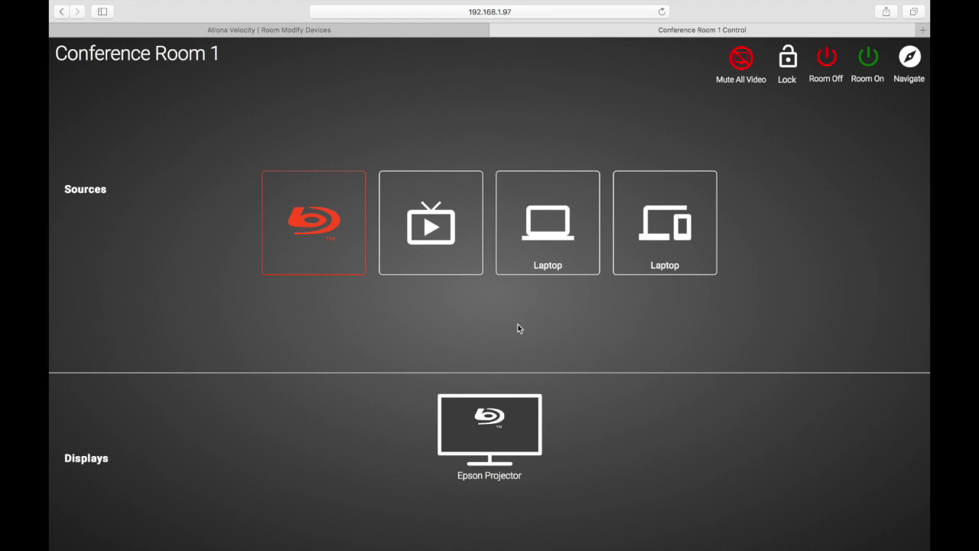
pyautogui.click(376, 33)
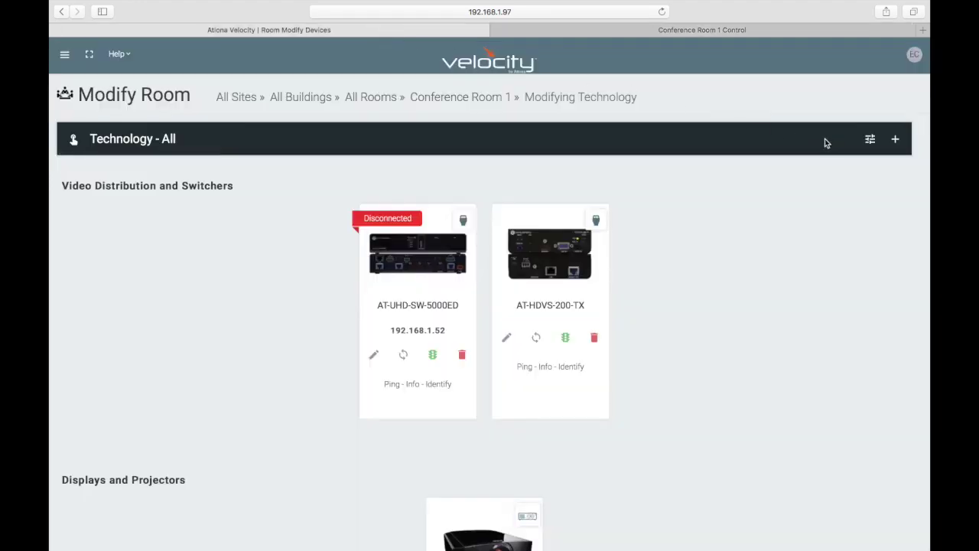
# Add a new Room On event macro in Room Control Options and name it Screen Down
pyautogui.click(869, 142)
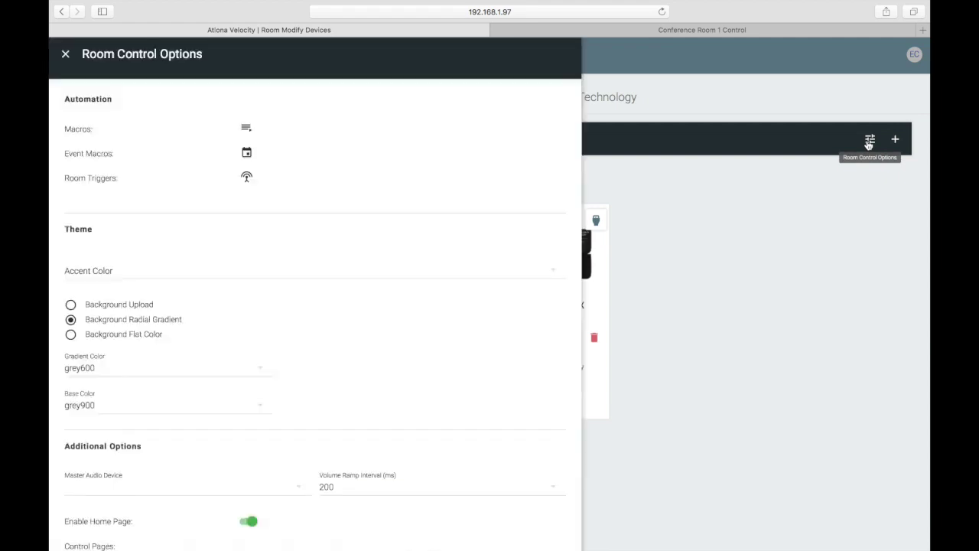
pyautogui.click(247, 156)
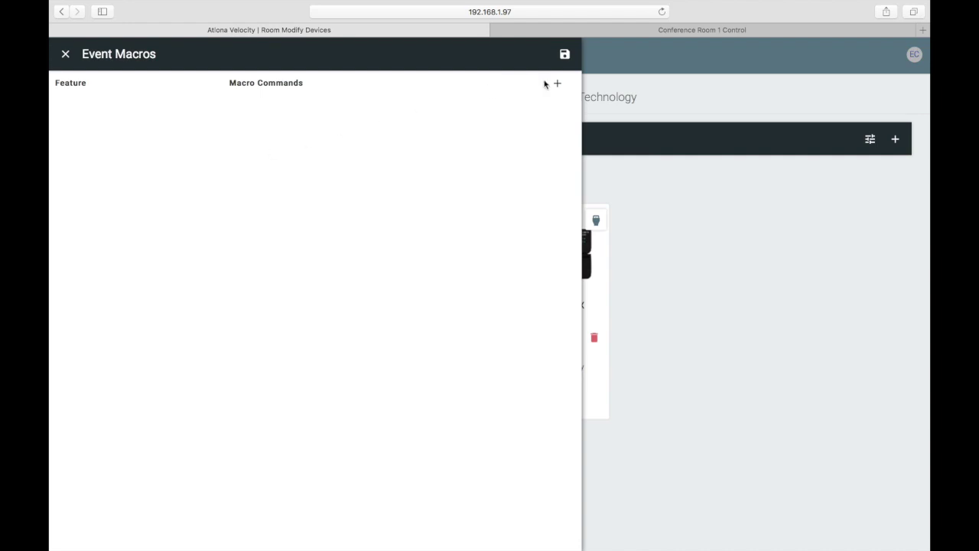
pyautogui.click(556, 84)
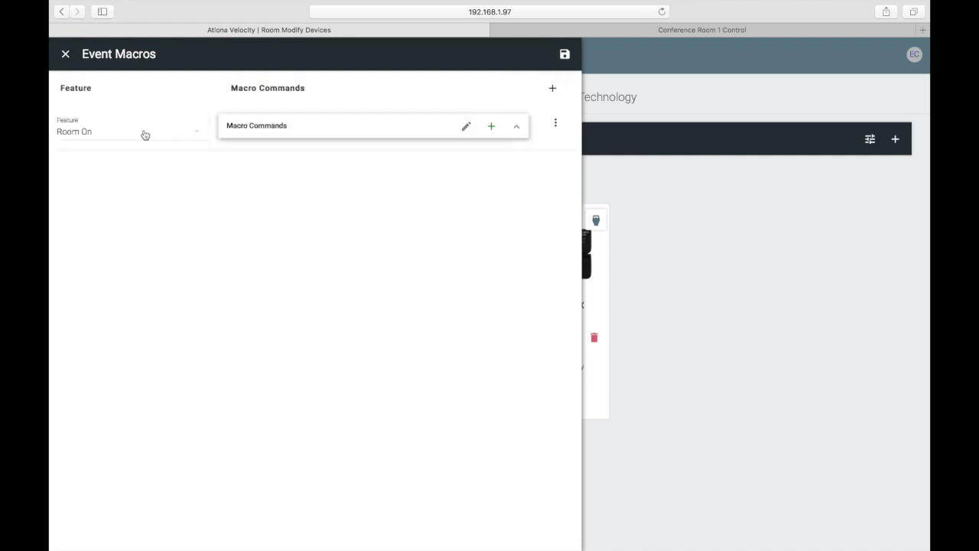
pyautogui.click(466, 125)
pyautogui.write('s')
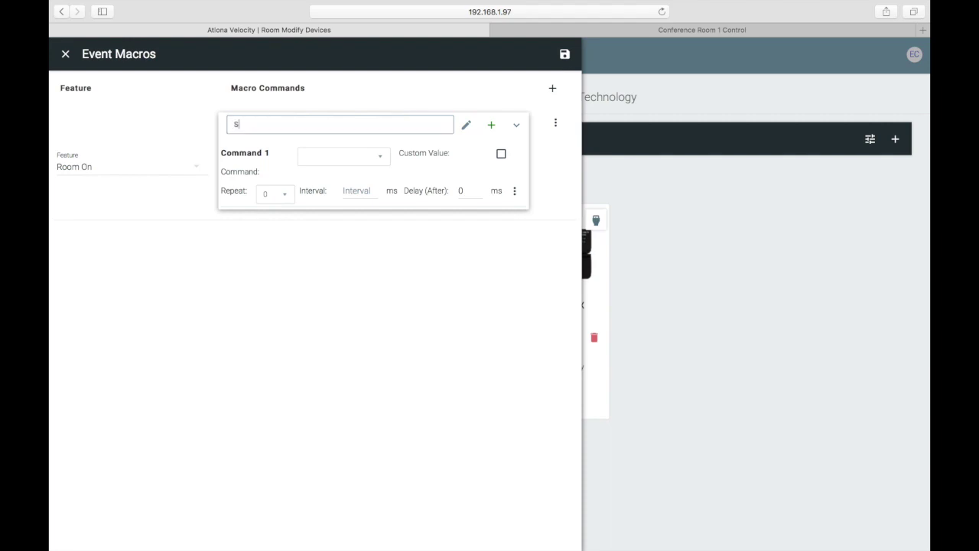
# Make the first command Screen Relay Set Relay, port 1, on1, interval 300
pyautogui.click(382, 155)
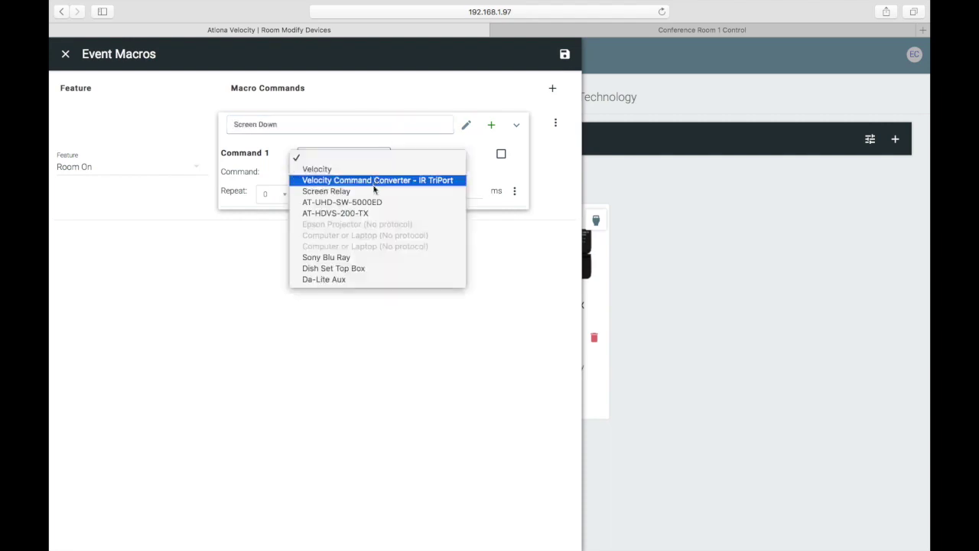
pyautogui.click(371, 201)
pyautogui.click(373, 175)
pyautogui.click(372, 188)
pyautogui.click(367, 205)
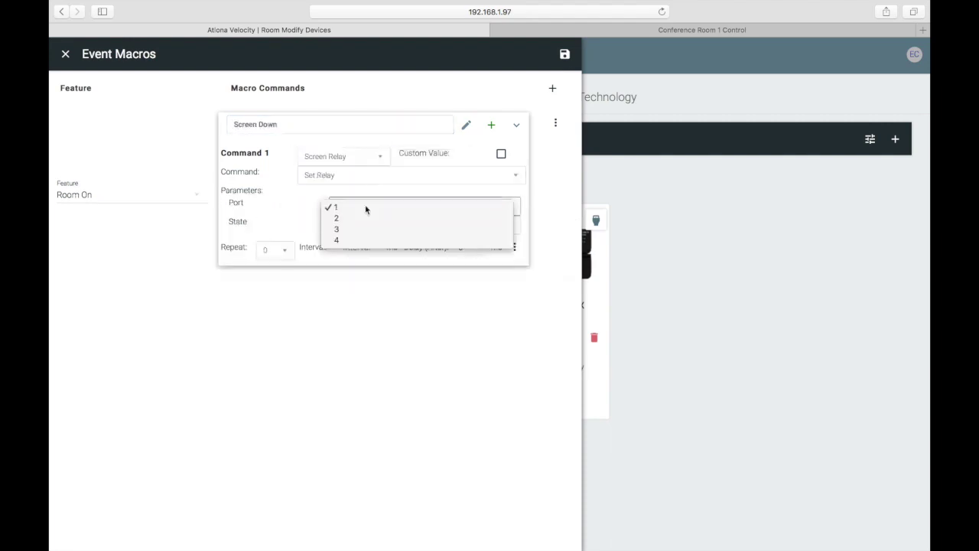
pyautogui.click(365, 208)
pyautogui.click(363, 224)
pyautogui.click(361, 235)
pyautogui.click(358, 248)
pyautogui.write('300')
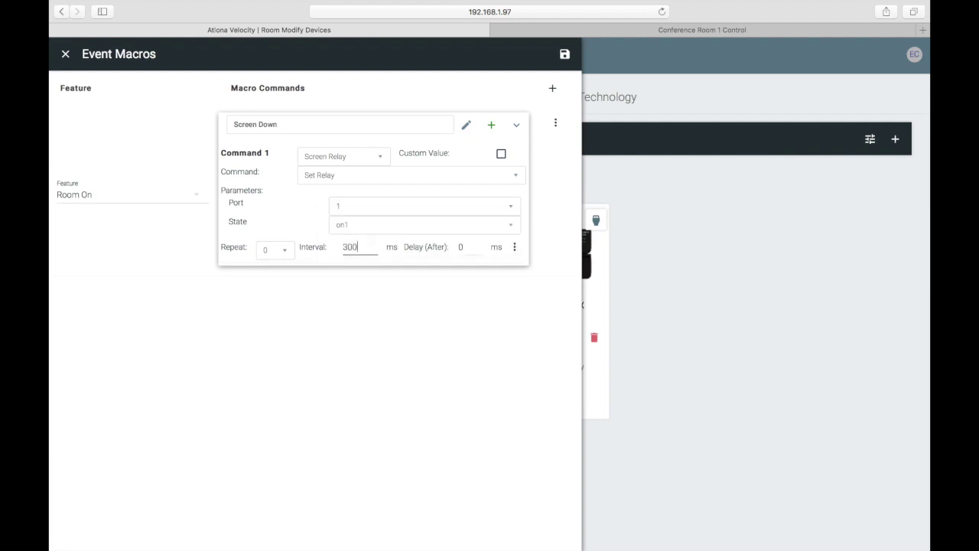
# Add a second Screen Relay Set Relay command set to off, interval 300, plus a blank macro row
pyautogui.click(492, 125)
pyautogui.click(355, 286)
pyautogui.click(348, 314)
pyautogui.click(348, 300)
pyautogui.click(348, 311)
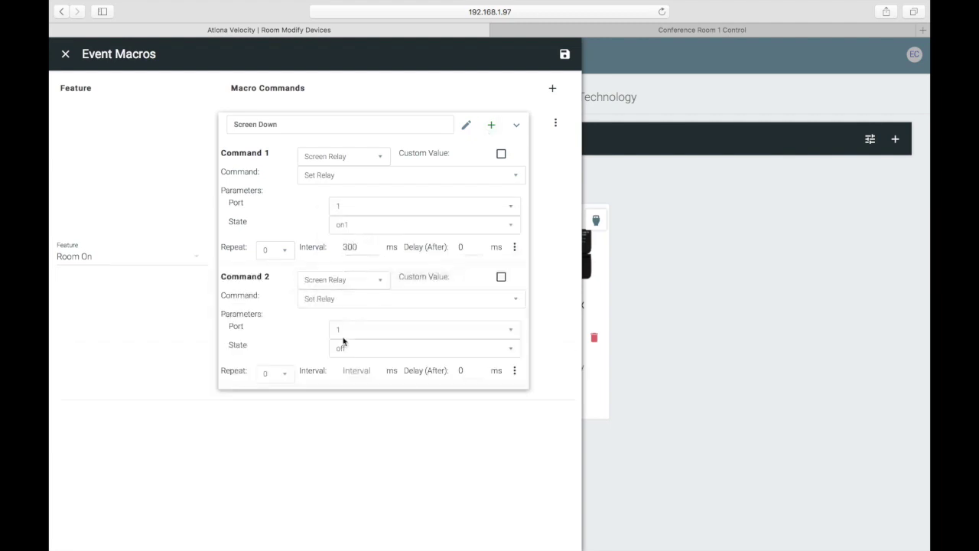
pyautogui.click(343, 349)
pyautogui.click(348, 345)
pyautogui.click(356, 369)
pyautogui.write('300')
pyautogui.click(552, 88)
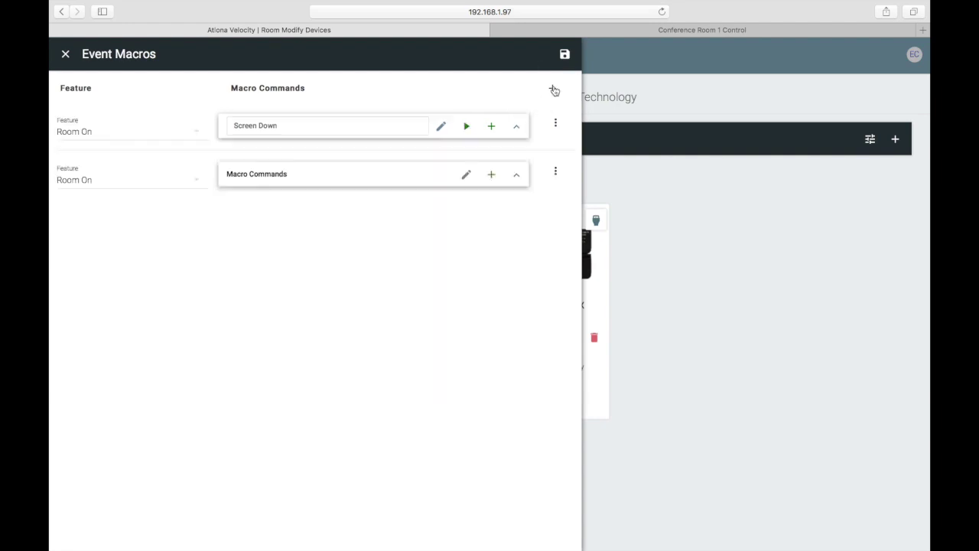
# Set the second macro row's feature to Room Off and name it Screen Up
pyautogui.click(153, 190)
pyautogui.click(148, 197)
pyautogui.click(468, 176)
pyautogui.tripleClick(393, 179)
pyautogui.write('Scr')
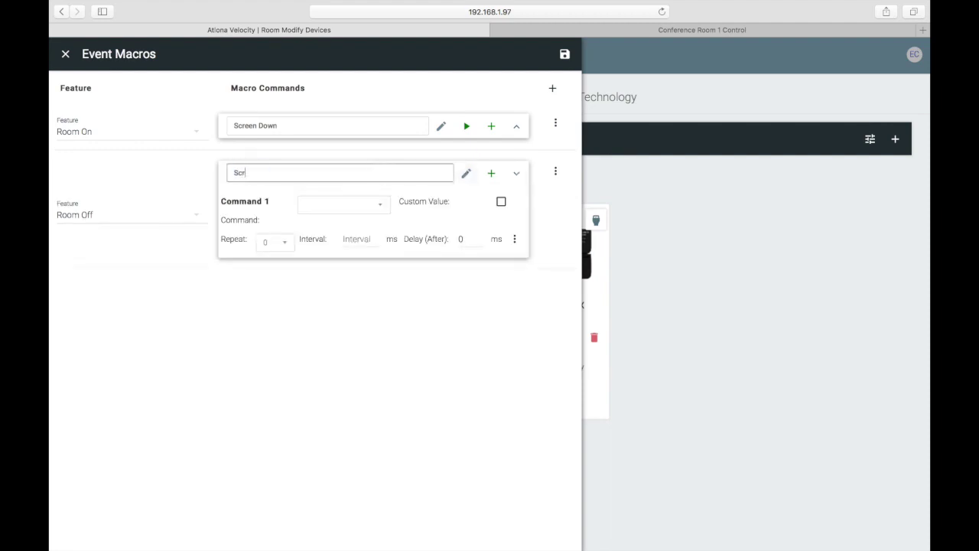
# Make the first command Screen Relay Set Relay, port 2, on1, interval 300
pyautogui.click(375, 204)
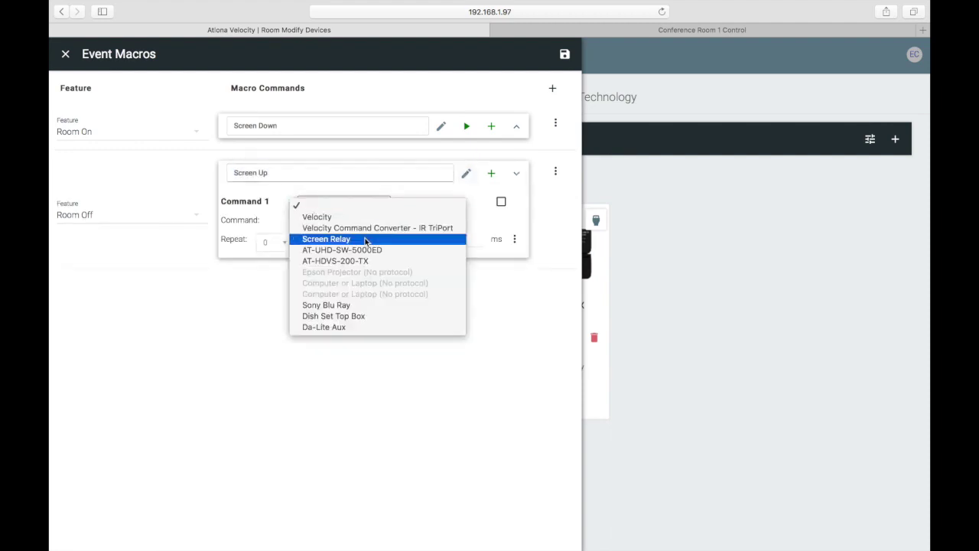
pyautogui.click(365, 243)
pyautogui.click(362, 224)
pyautogui.click(357, 237)
pyautogui.click(355, 254)
pyautogui.click(353, 263)
pyautogui.click(353, 273)
pyautogui.click(350, 284)
pyautogui.click(353, 295)
pyautogui.write('300')
# Add a second Screen Relay Set Relay command on port 2 set to off, and save the macros
pyautogui.click(491, 174)
pyautogui.click(336, 330)
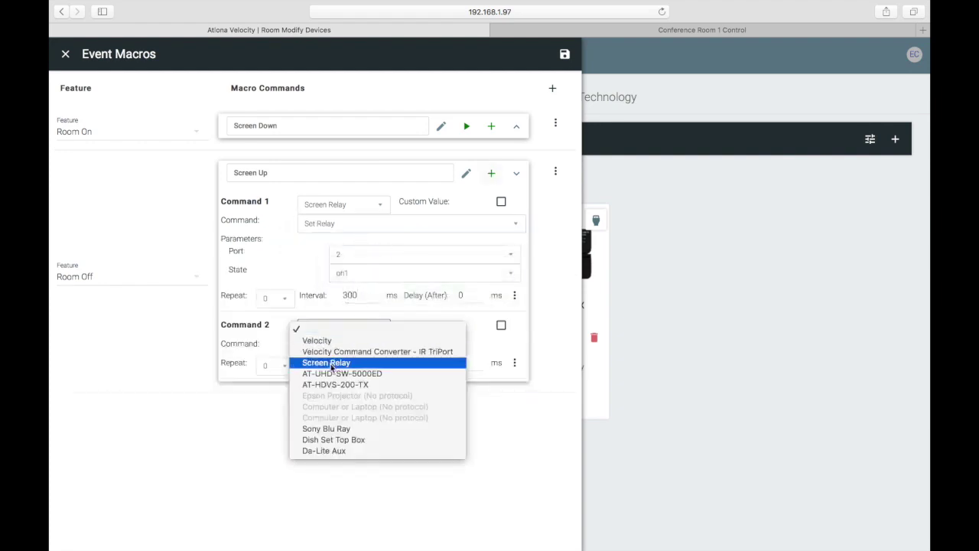
pyautogui.click(331, 362)
pyautogui.click(336, 348)
pyautogui.click(334, 359)
pyautogui.click(340, 377)
pyautogui.click(342, 389)
pyautogui.click(344, 396)
pyautogui.click(345, 400)
pyautogui.click(356, 418)
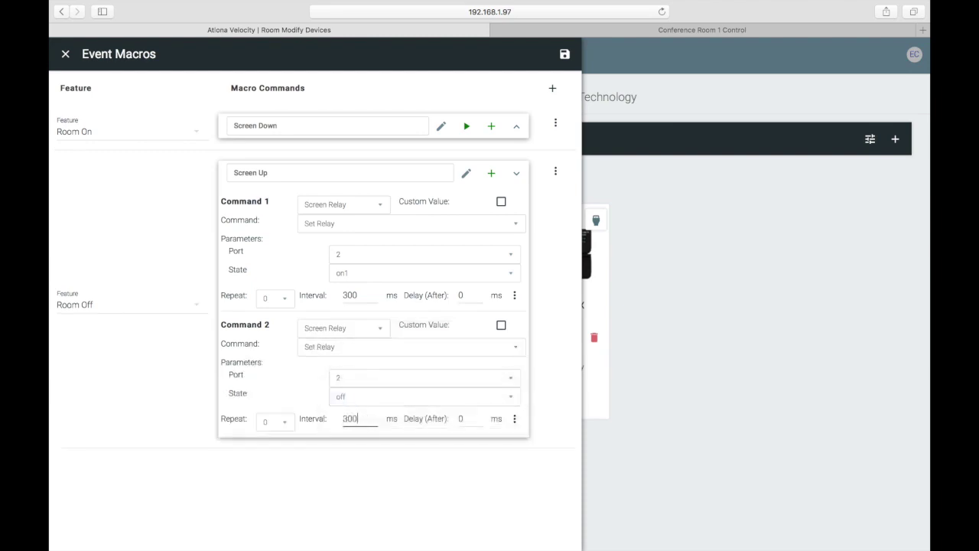
pyautogui.click(564, 54)
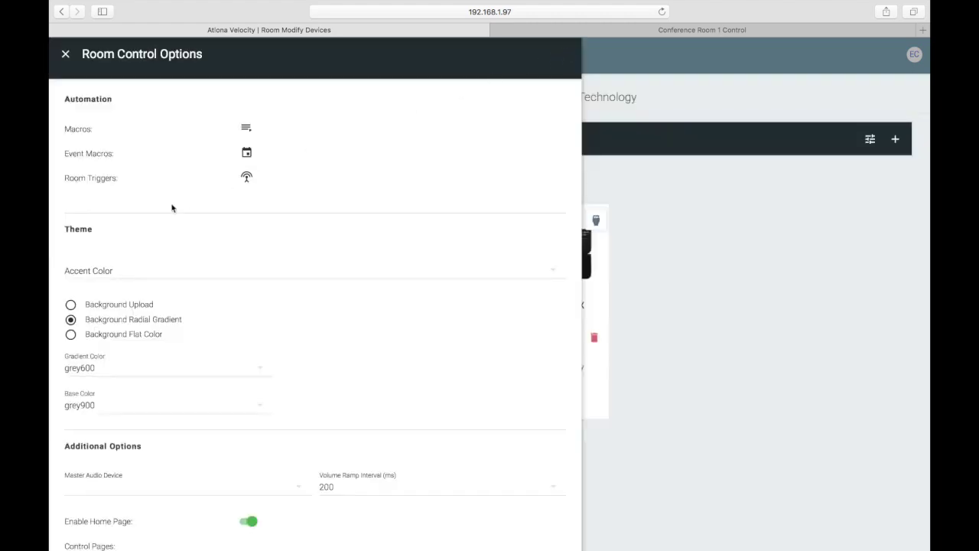
# Pick red50 as the accent colour and try a flat blueGrey500 background
pyautogui.click(92, 266)
pyautogui.scroll(-15, 93, 266)
pyautogui.scroll(15, 93, 267)
pyautogui.click(92, 264)
pyautogui.click(126, 333)
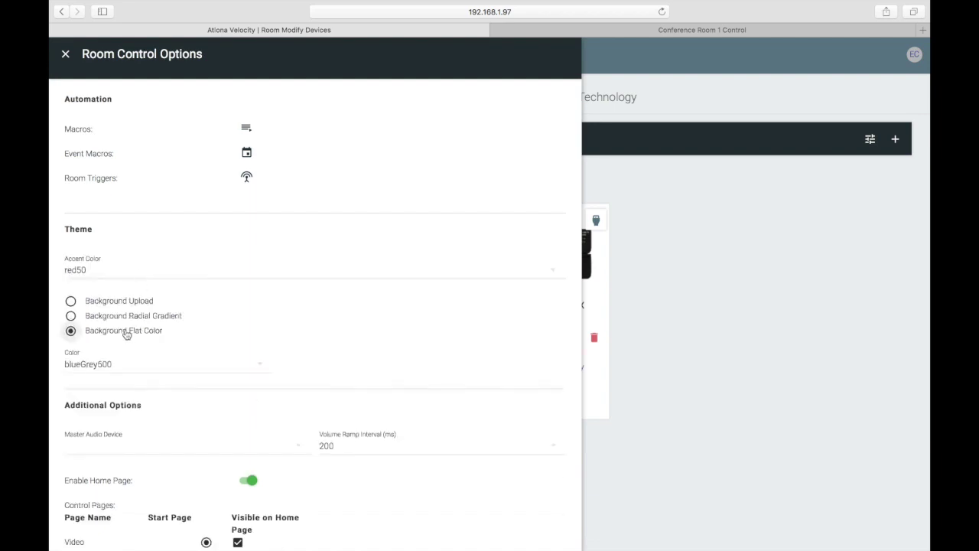
pyautogui.click(114, 366)
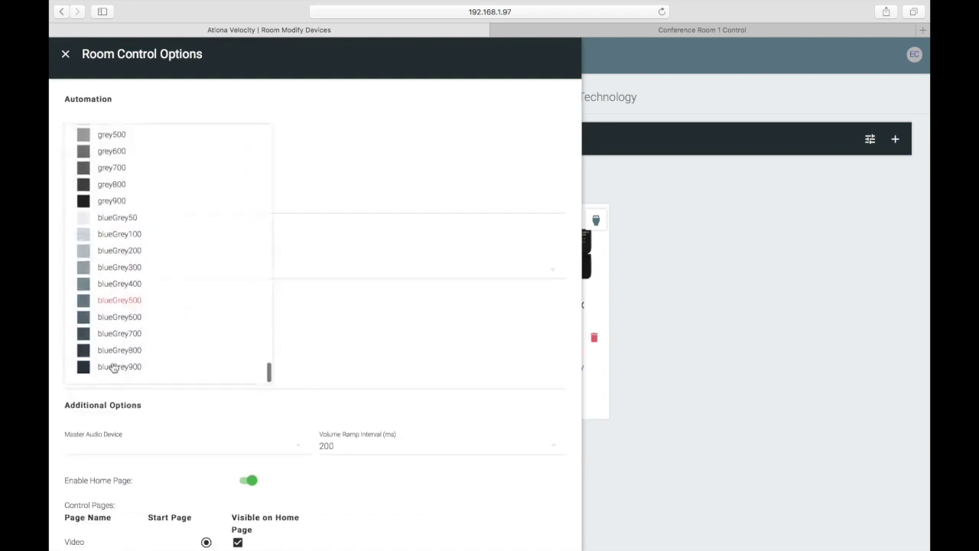
pyautogui.click(117, 302)
# Try a grey600/grey900 radial gradient and an uploaded image, then settle on flat colour
pyautogui.click(113, 319)
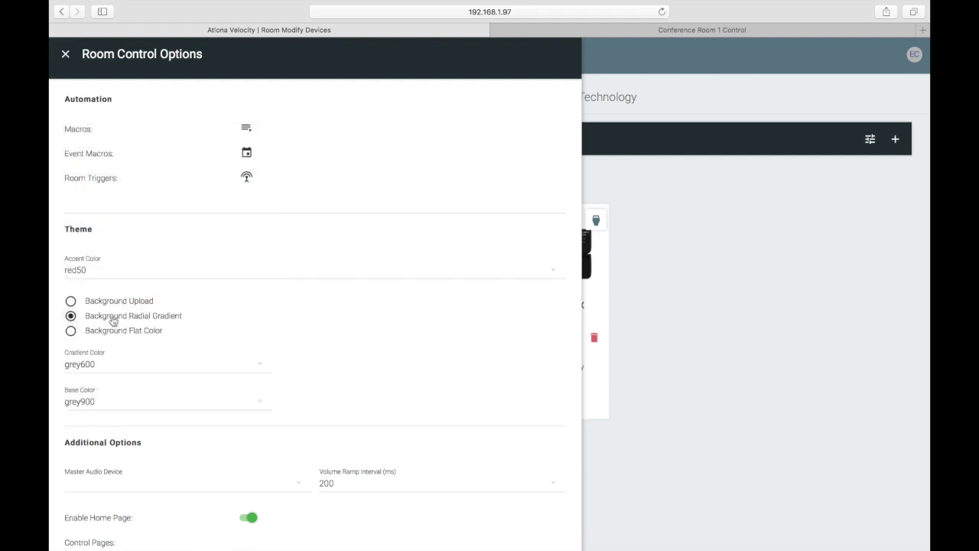
pyautogui.click(115, 369)
pyautogui.click(115, 401)
pyautogui.click(114, 402)
pyautogui.click(115, 430)
pyautogui.click(118, 303)
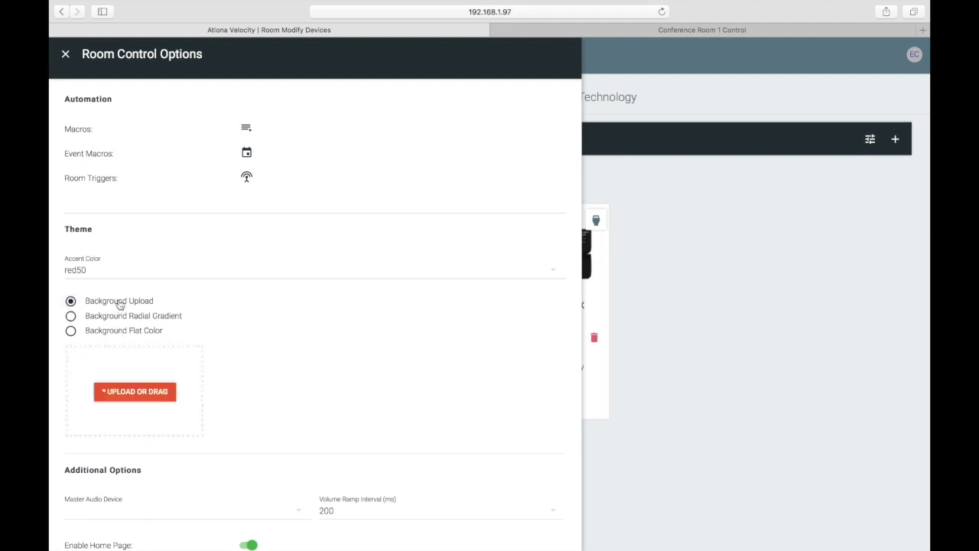
pyautogui.click(115, 333)
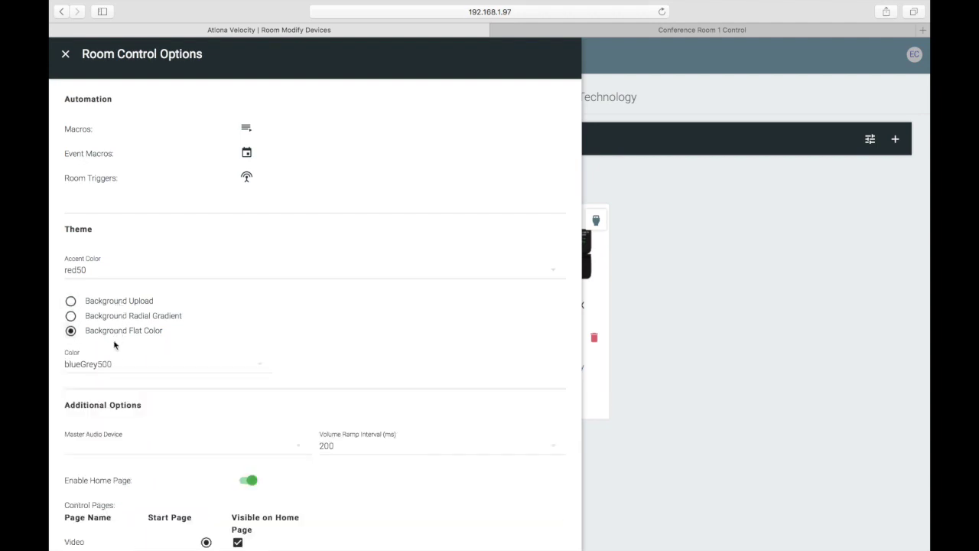
pyautogui.scroll(-4, 116, 336)
# Set the master audio device to AT-UHD-SW-5000ED with a 200 volume ramp interval
pyautogui.click(119, 310)
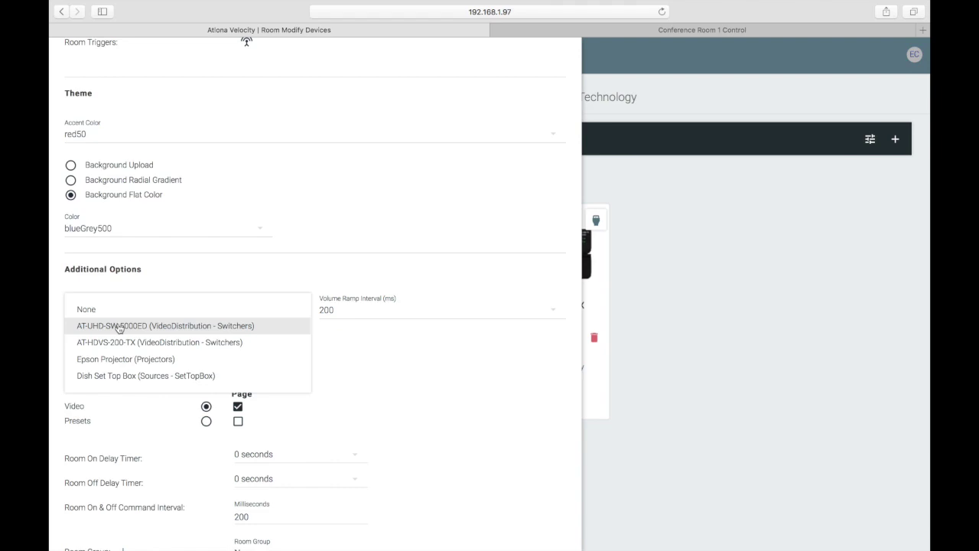
pyautogui.click(119, 327)
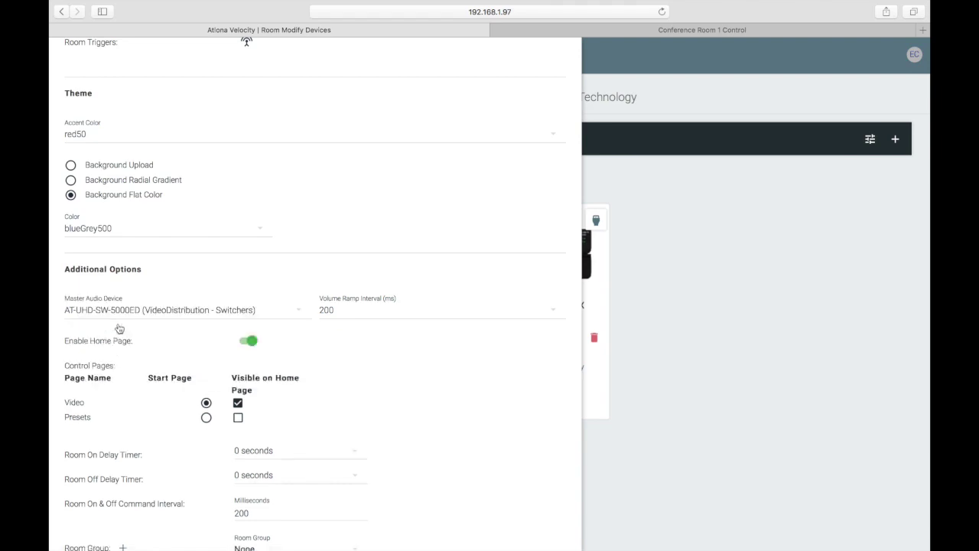
pyautogui.click(335, 312)
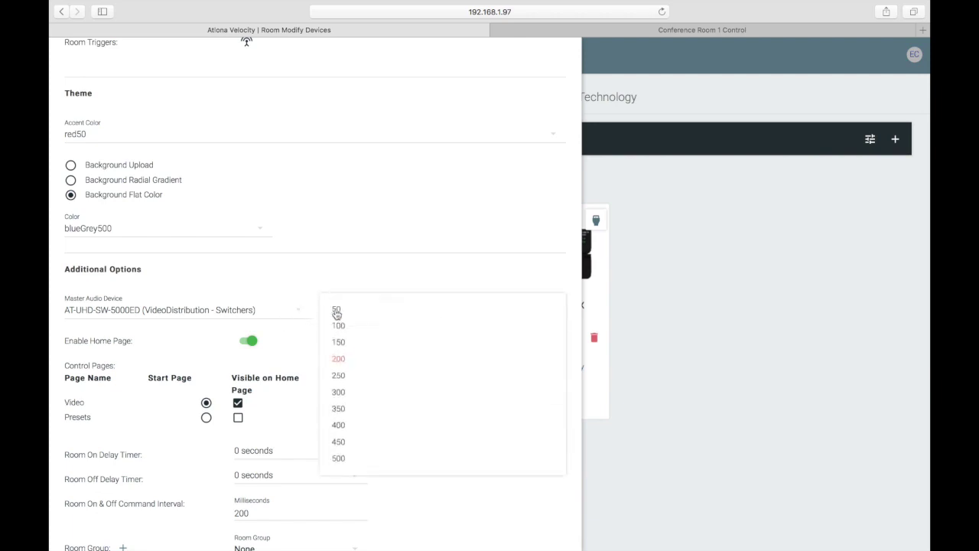
pyautogui.click(339, 360)
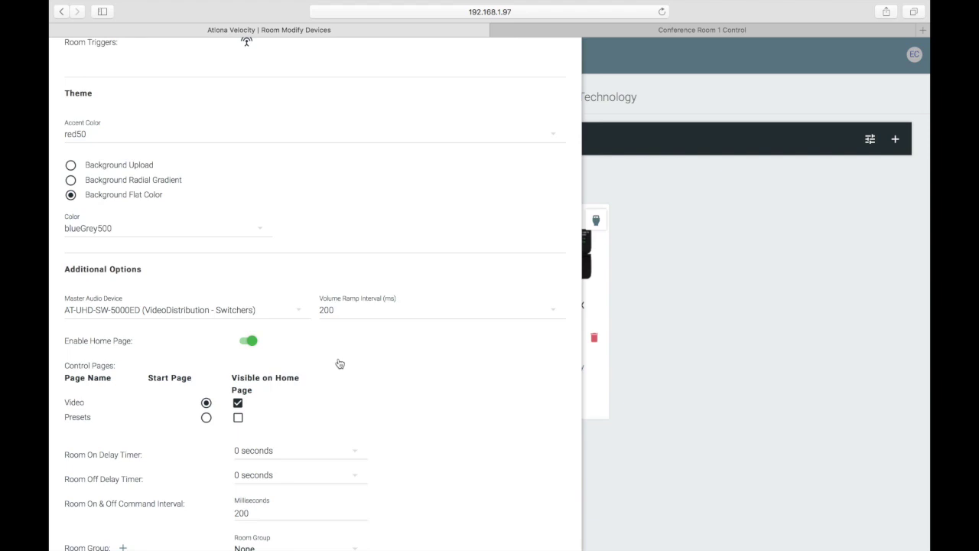
pyautogui.scroll(-15, 338, 364)
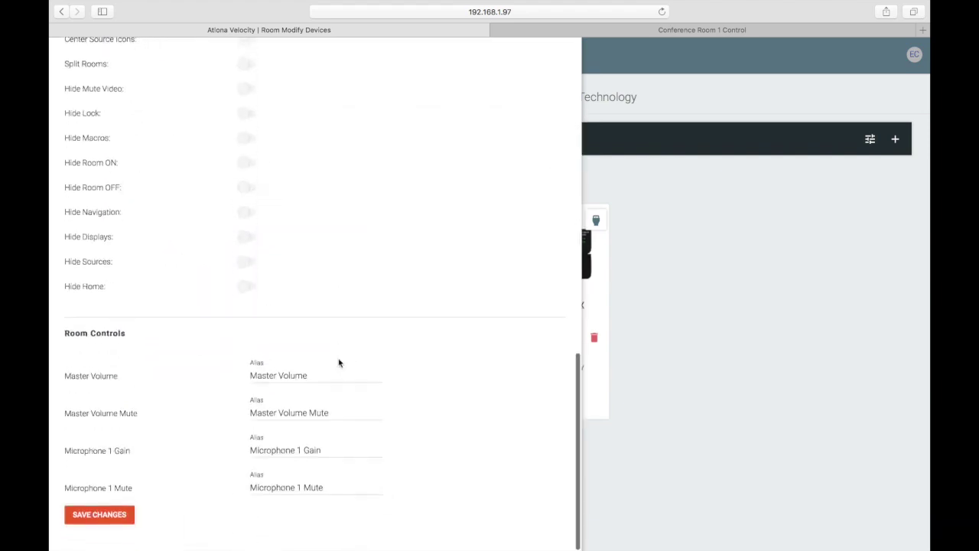
# Save the room control options, preview the control page, and return to settings
pyautogui.click(86, 517)
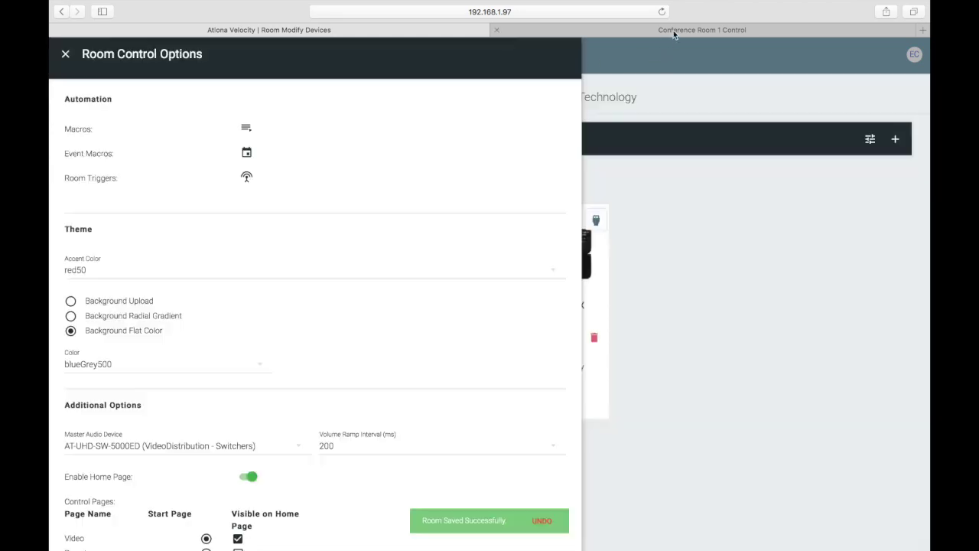
pyautogui.click(673, 30)
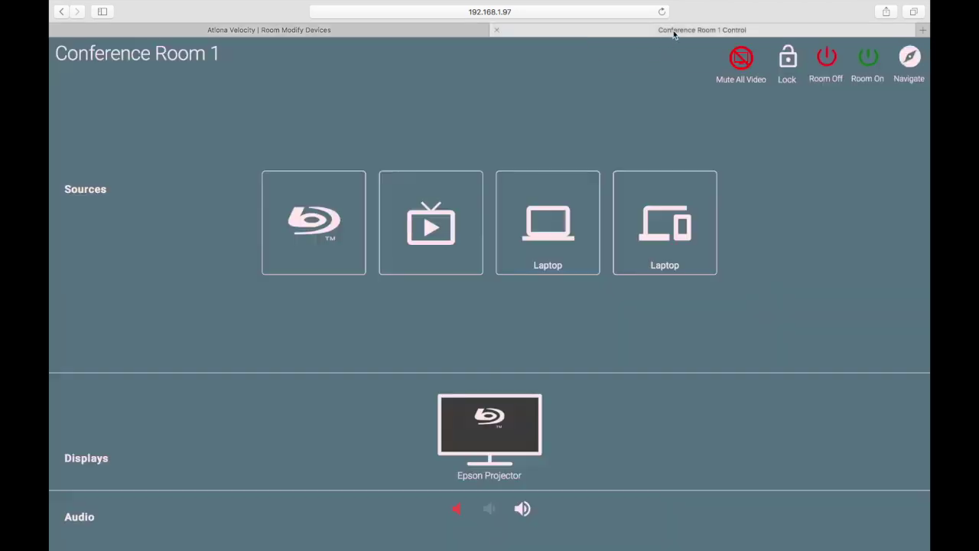
pyautogui.click(342, 30)
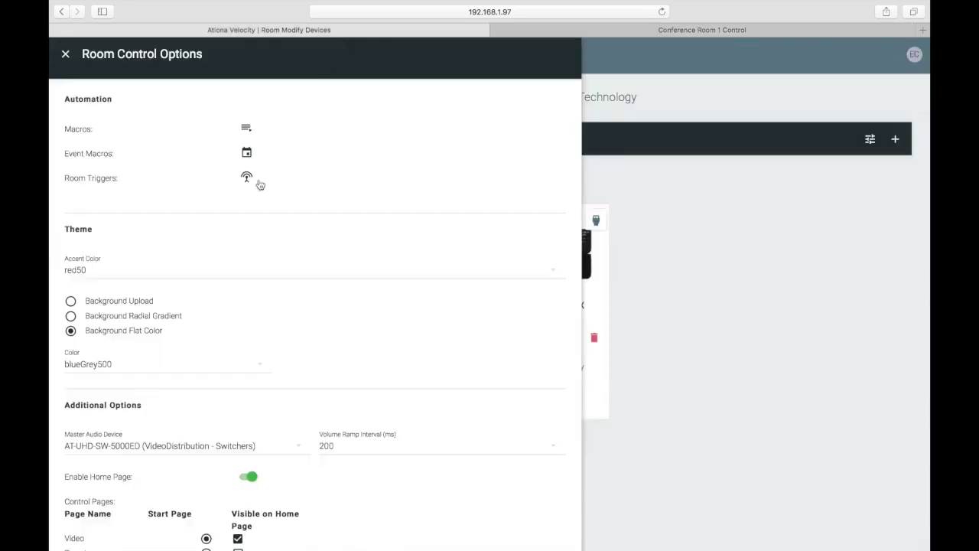
# Turn off Enable Home Page and preview the control page's result
pyautogui.scroll(-5, 205, 297)
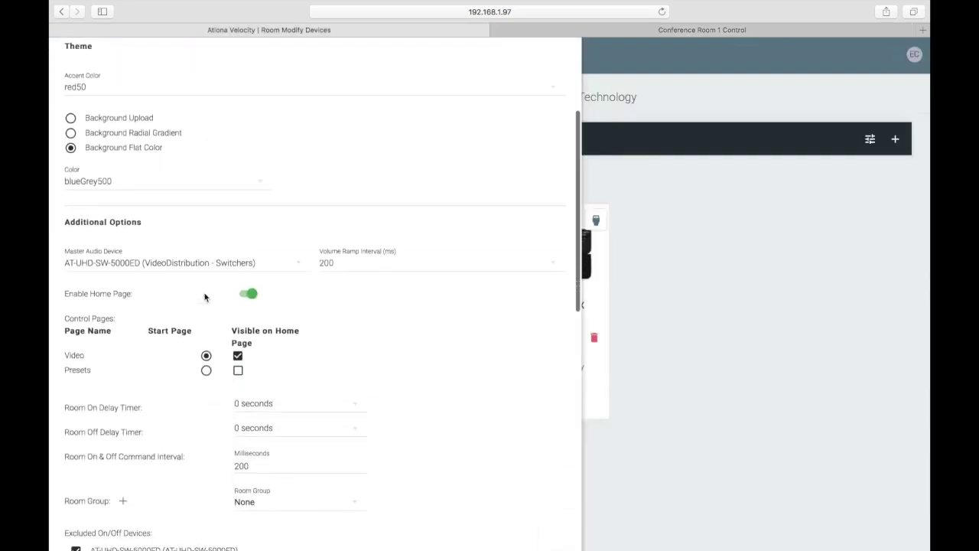
pyautogui.click(249, 296)
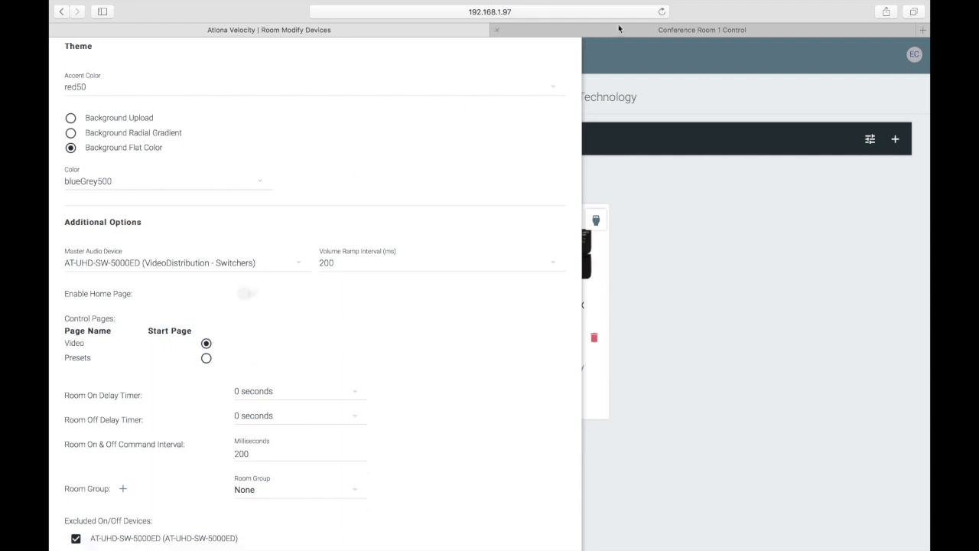
pyautogui.click(618, 30)
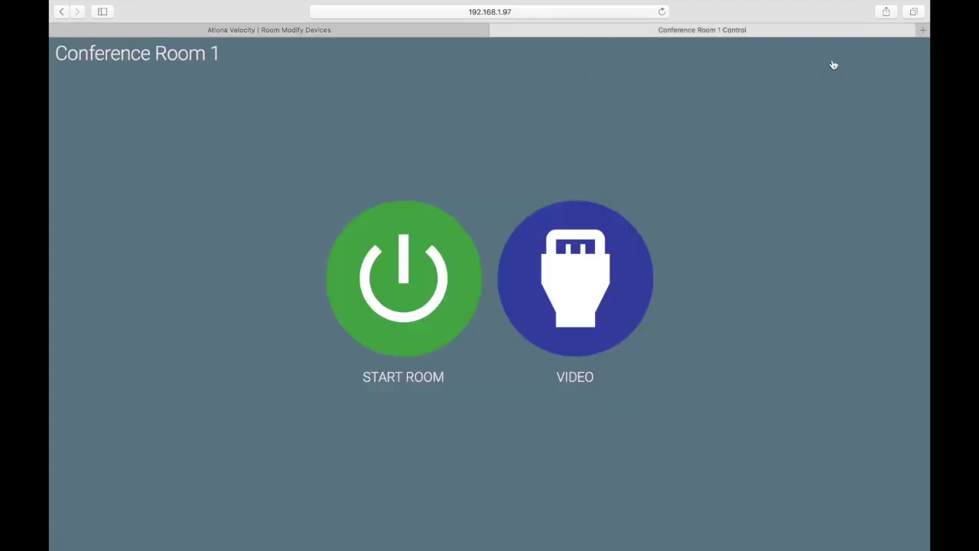
pyautogui.click(399, 31)
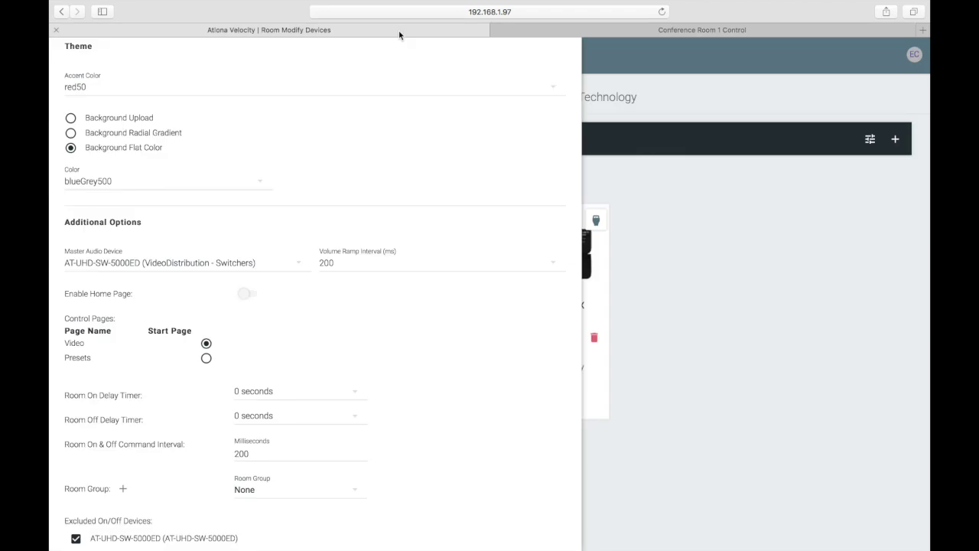
# Re-enable the home page, hide Video from it, save, and view the control page
pyautogui.click(249, 296)
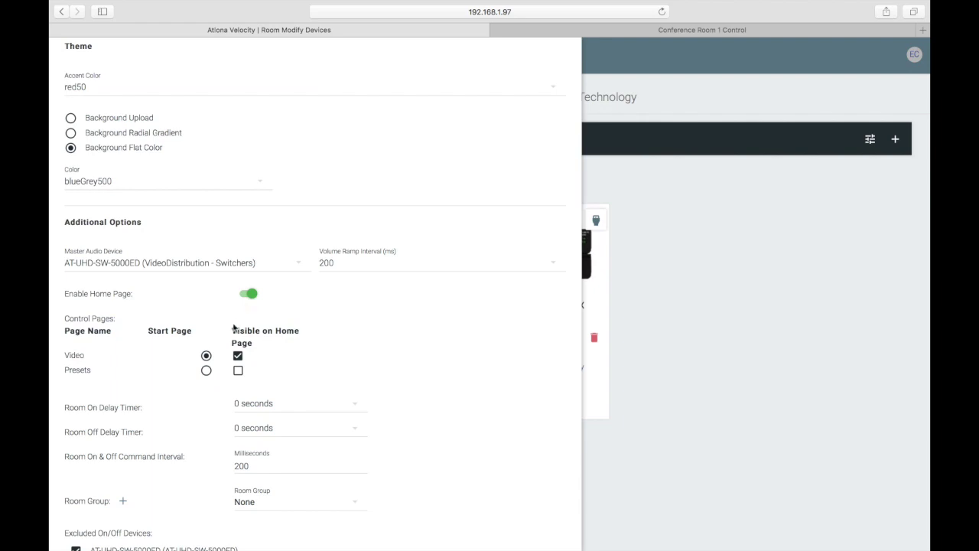
pyautogui.click(238, 356)
pyautogui.scroll(-15, 199, 320)
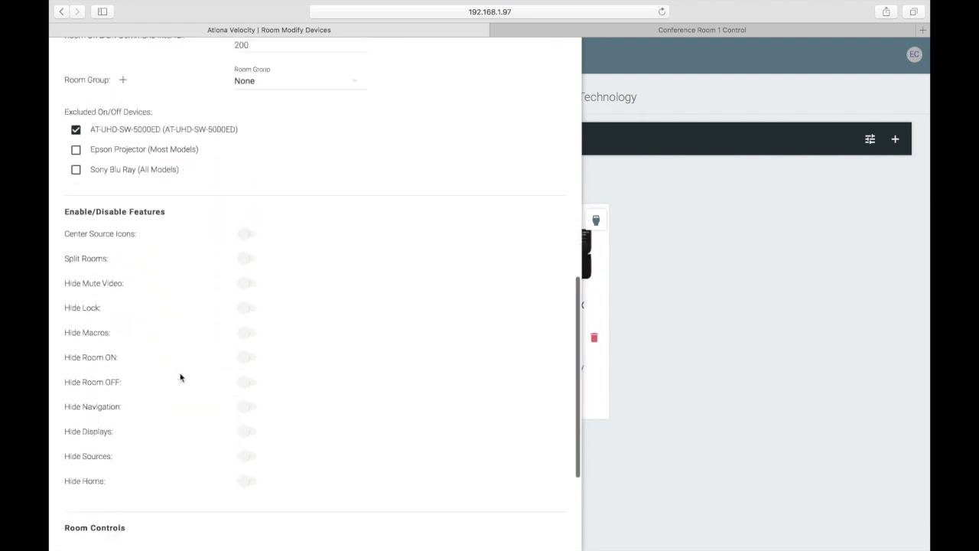
pyautogui.scroll(-2, 180, 377)
pyautogui.click(92, 526)
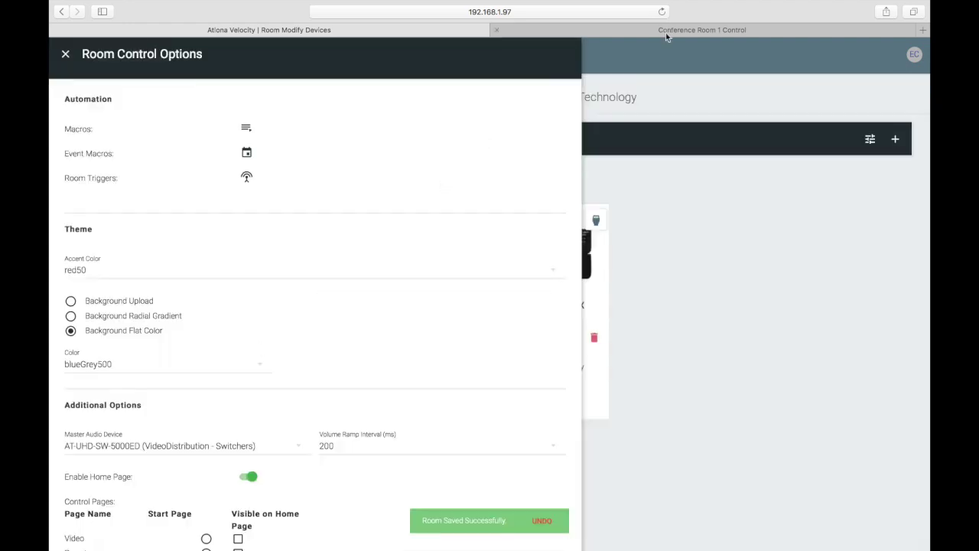
pyautogui.click(665, 32)
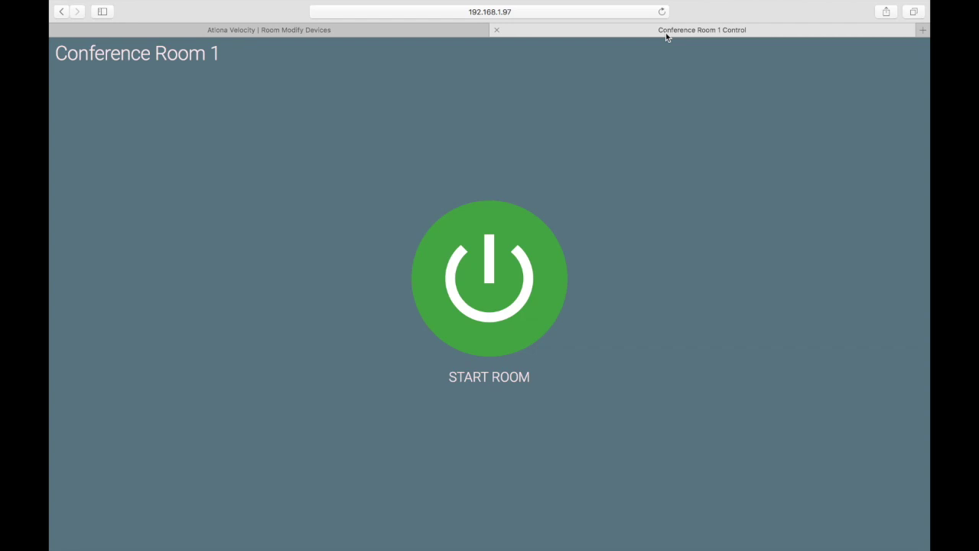
# Back in room settings, re-check Video under Visible on Home Page
pyautogui.click(417, 32)
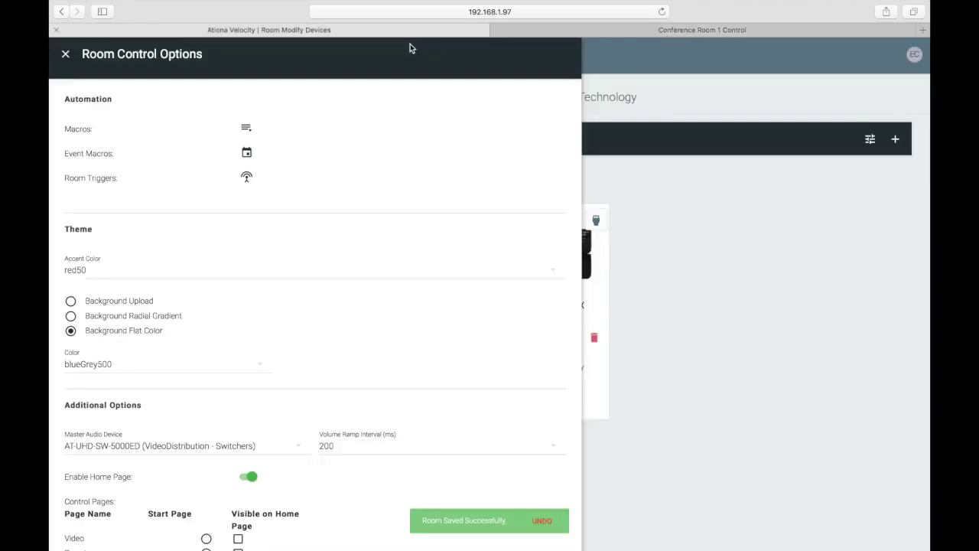
pyautogui.scroll(-7, 291, 339)
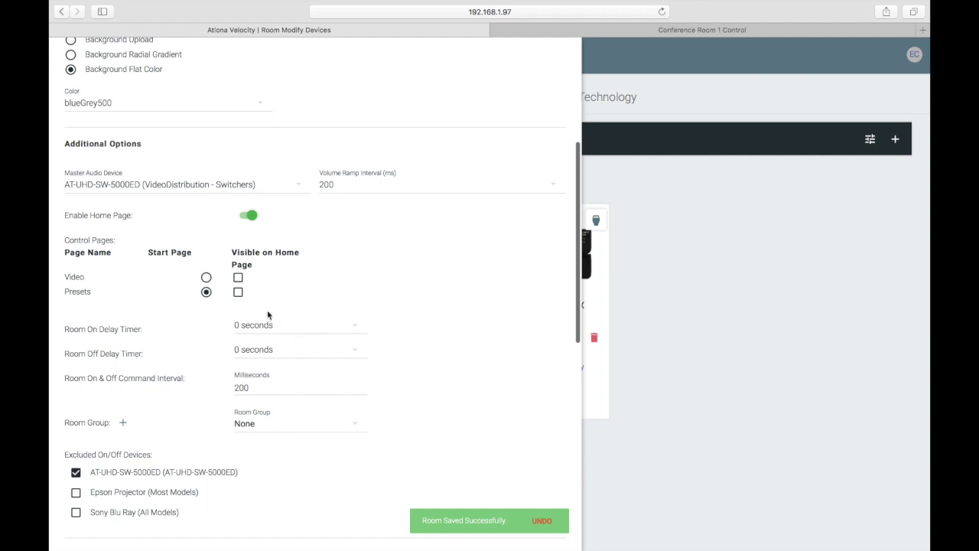
pyautogui.click(238, 278)
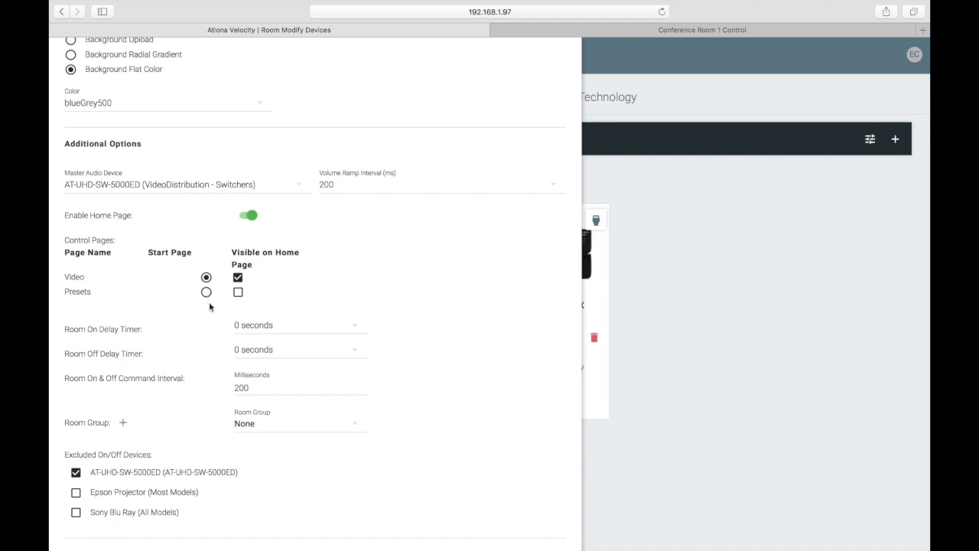
# Leave the Room On and Room Off delays at 0 seconds and open the Room Group list
pyautogui.click(267, 326)
pyautogui.click(283, 314)
pyautogui.click(266, 352)
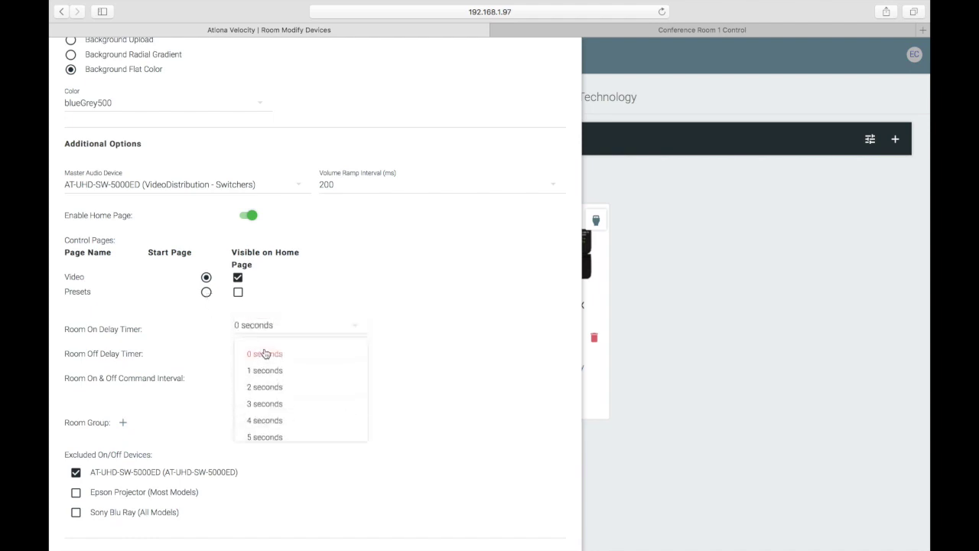
pyautogui.click(385, 356)
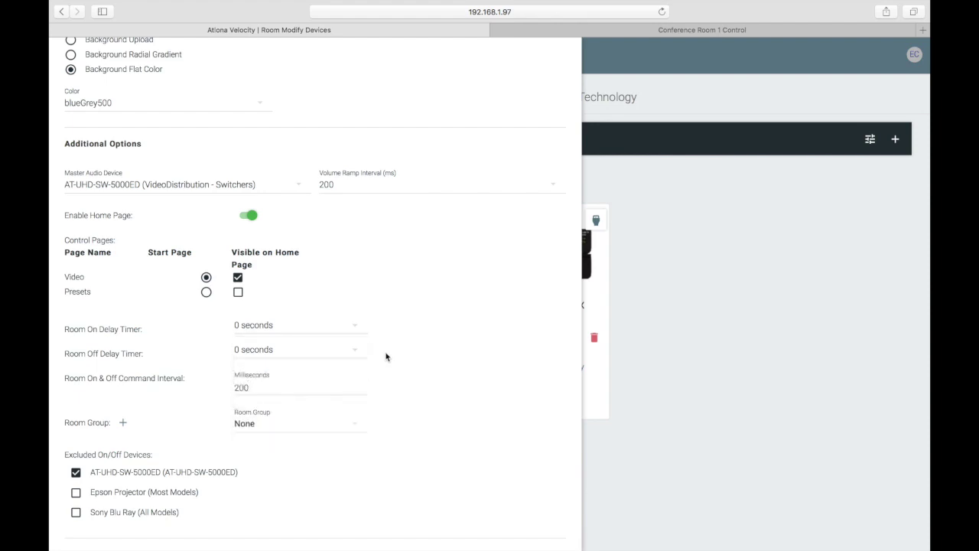
pyautogui.scroll(-4, 387, 356)
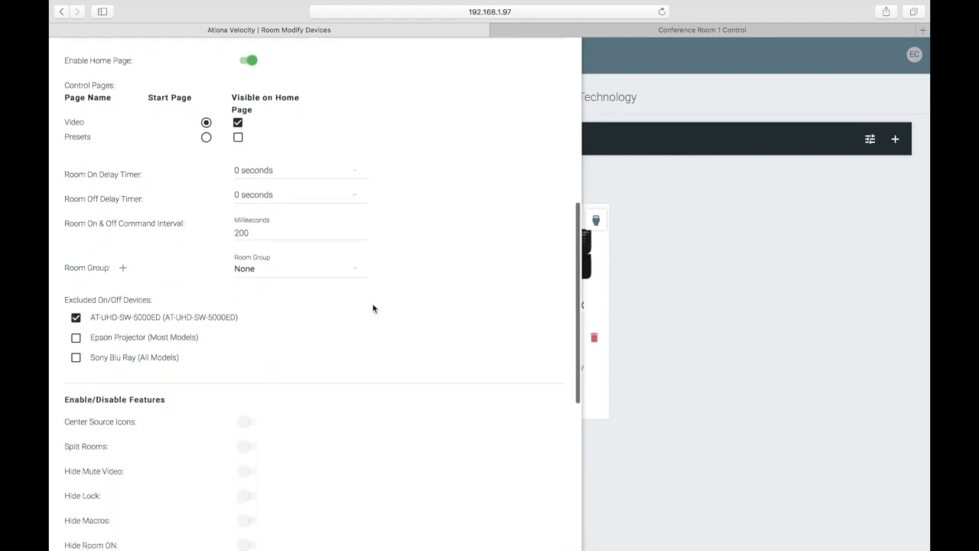
pyautogui.click(260, 273)
# Leave the room group at None, add New Group 2 to the building, and save it
pyautogui.click(260, 273)
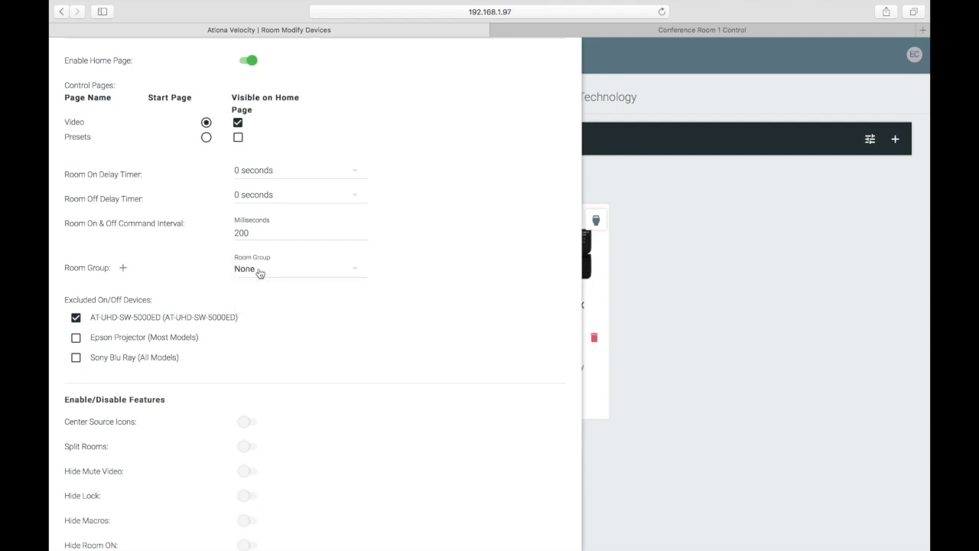
pyautogui.click(122, 268)
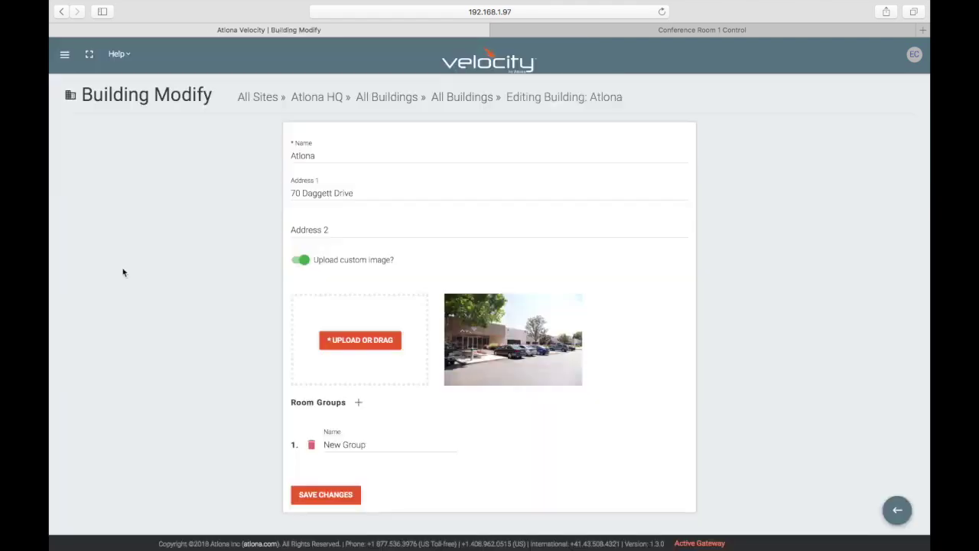
pyautogui.click(359, 402)
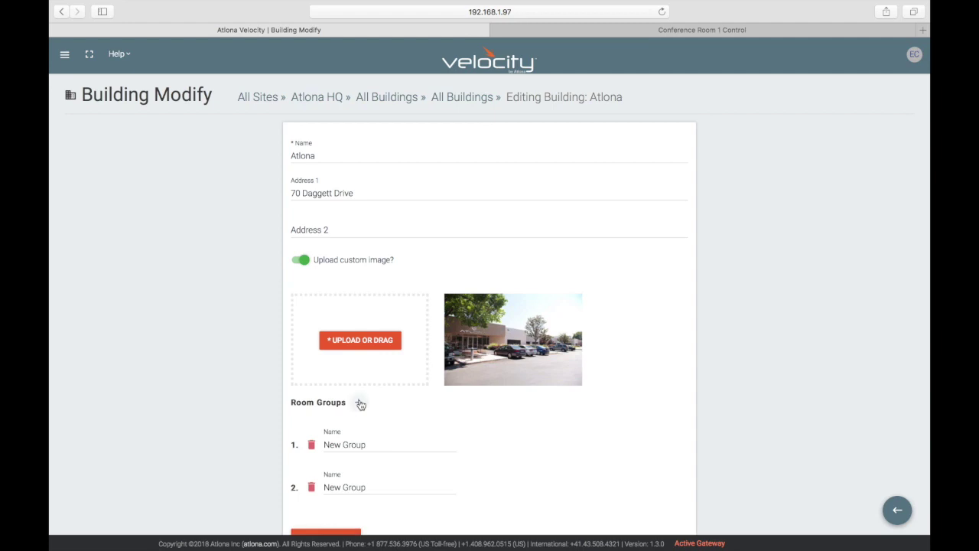
pyautogui.scroll(-1, 360, 404)
pyautogui.click(369, 448)
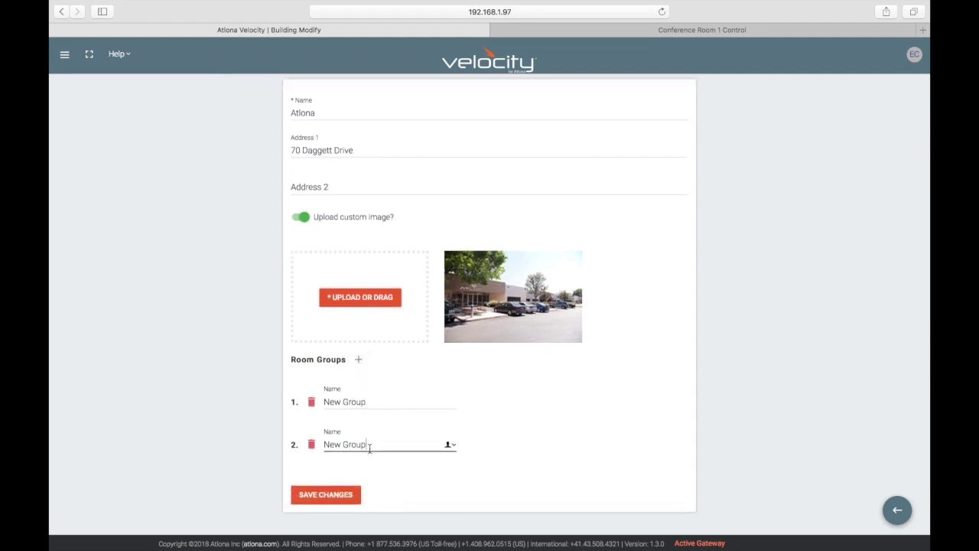
pyautogui.click(329, 496)
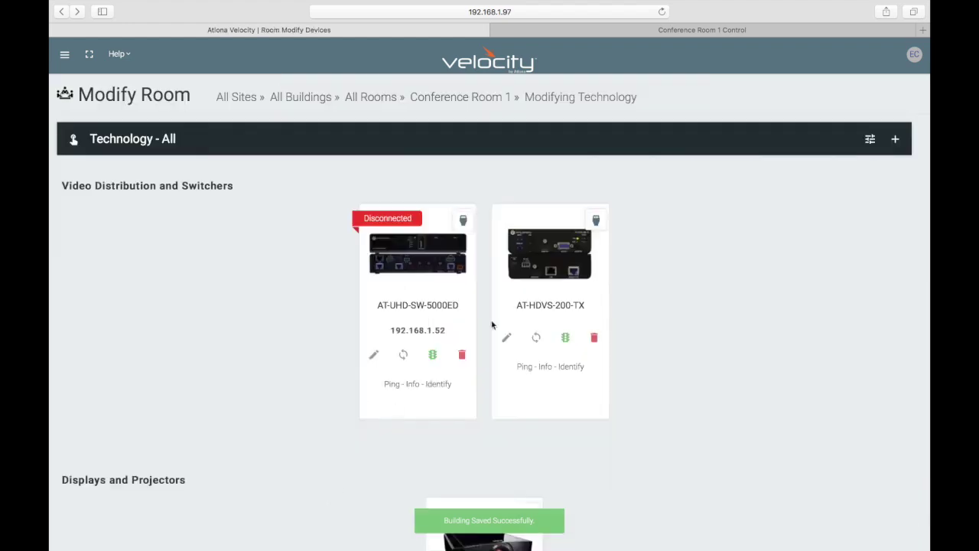
# Put Conference Room 1 in New Group, save its control options, and switch to its control page
pyautogui.click(870, 139)
pyautogui.scroll(-10, 385, 293)
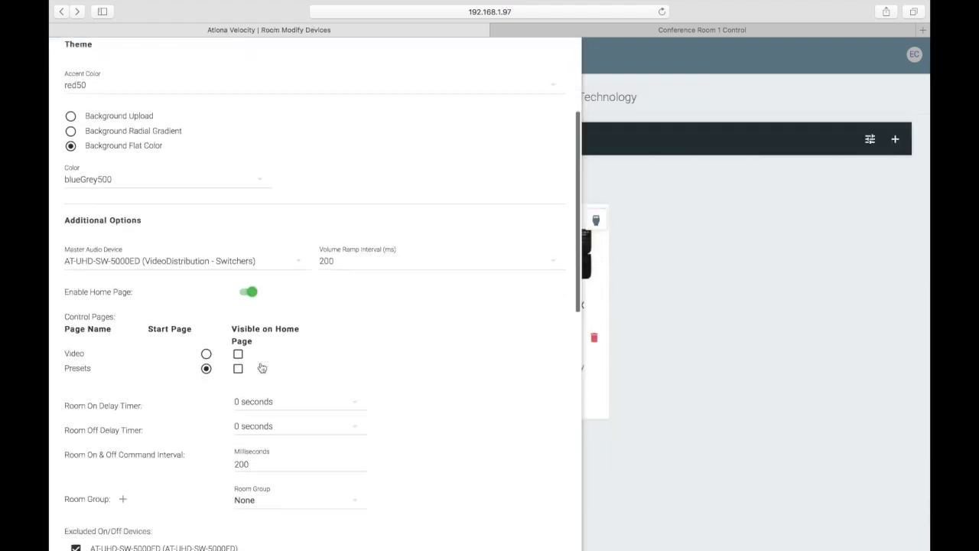
pyautogui.click(256, 325)
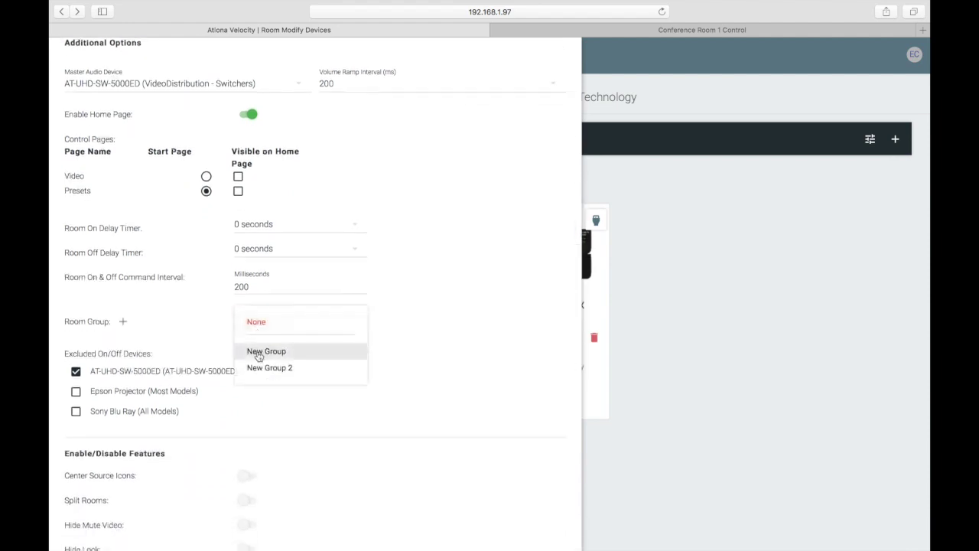
pyautogui.click(257, 351)
pyautogui.scroll(-6, 259, 357)
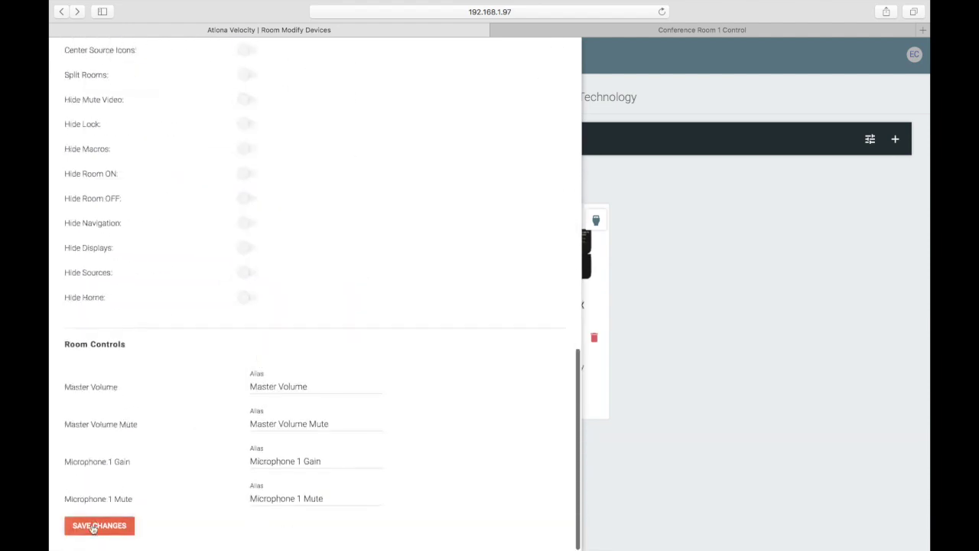
pyautogui.click(97, 525)
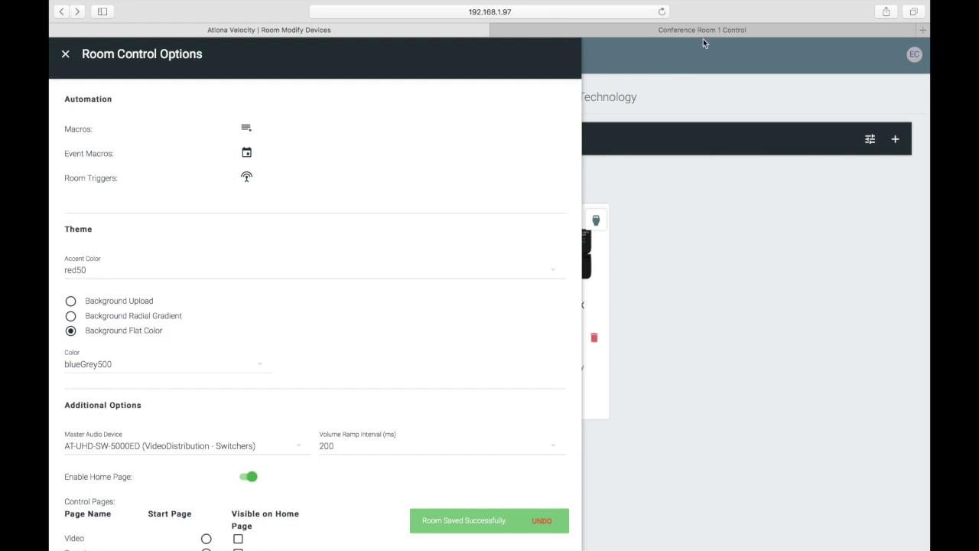
pyautogui.click(723, 29)
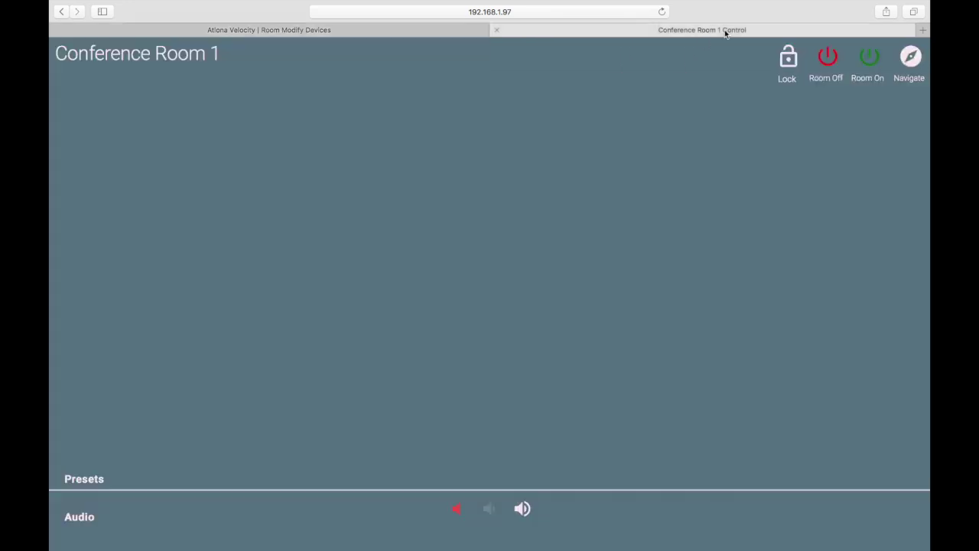
# Jump to Conference Room 2 through the related-rooms list, then navigate back to Conference Room 1
pyautogui.click(909, 58)
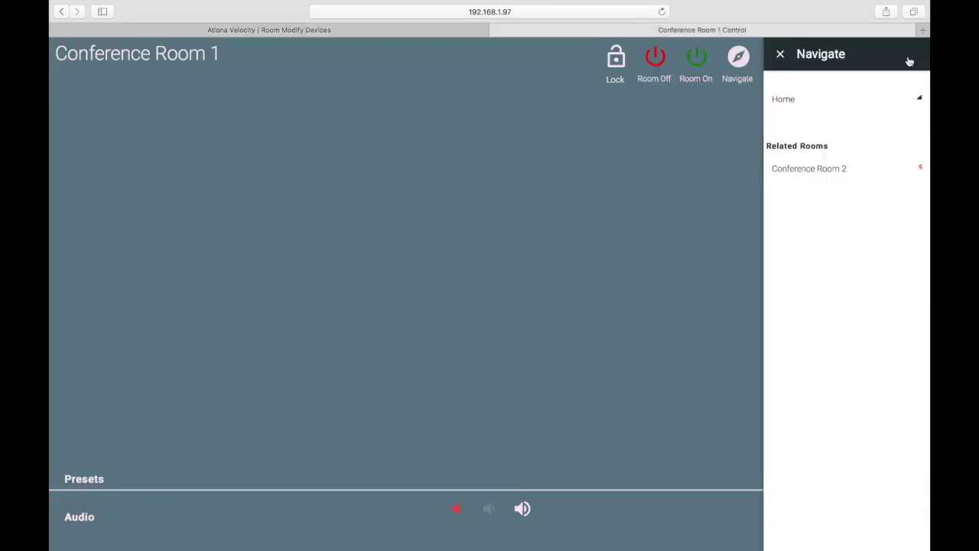
pyautogui.click(871, 170)
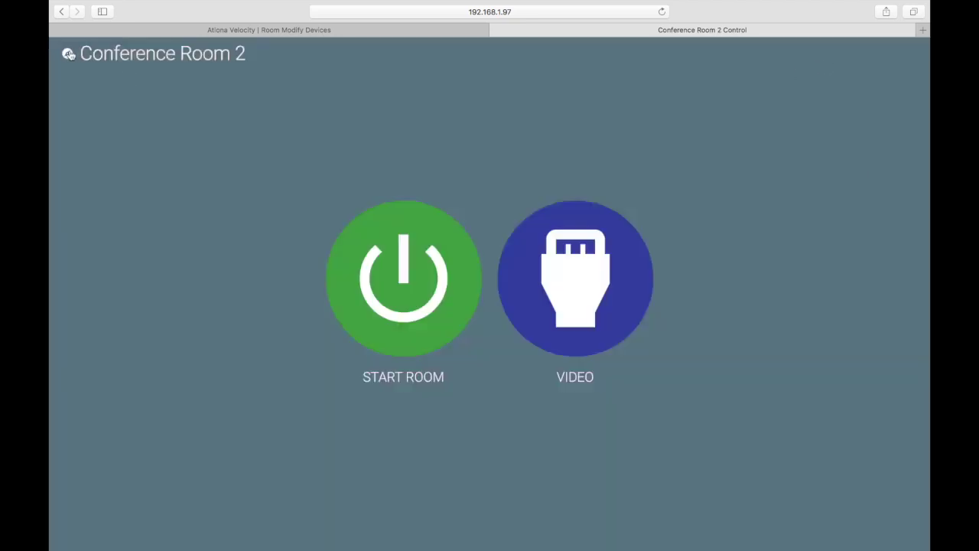
pyautogui.click(68, 55)
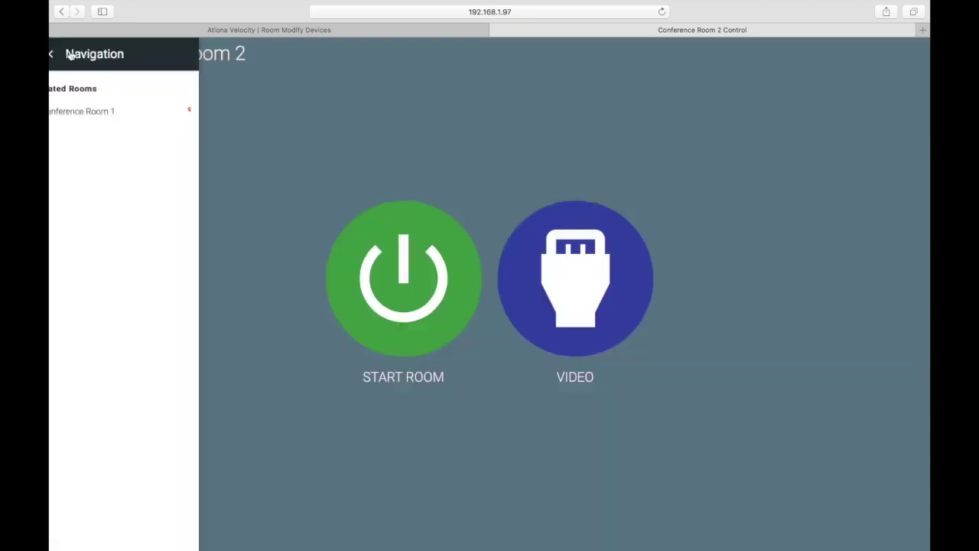
pyautogui.click(87, 116)
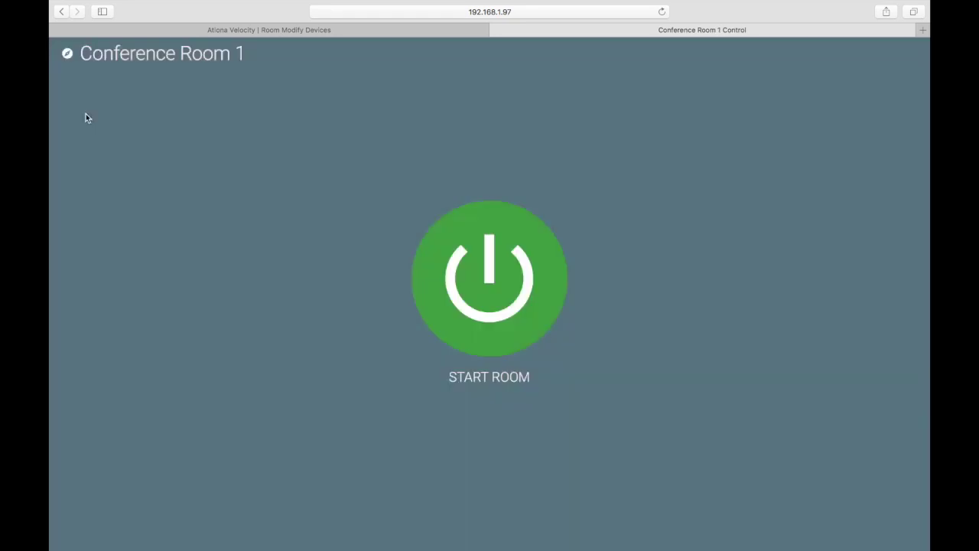
# Start Conference Room 1 and return to its Room Control Options in Velocity
pyautogui.click(488, 279)
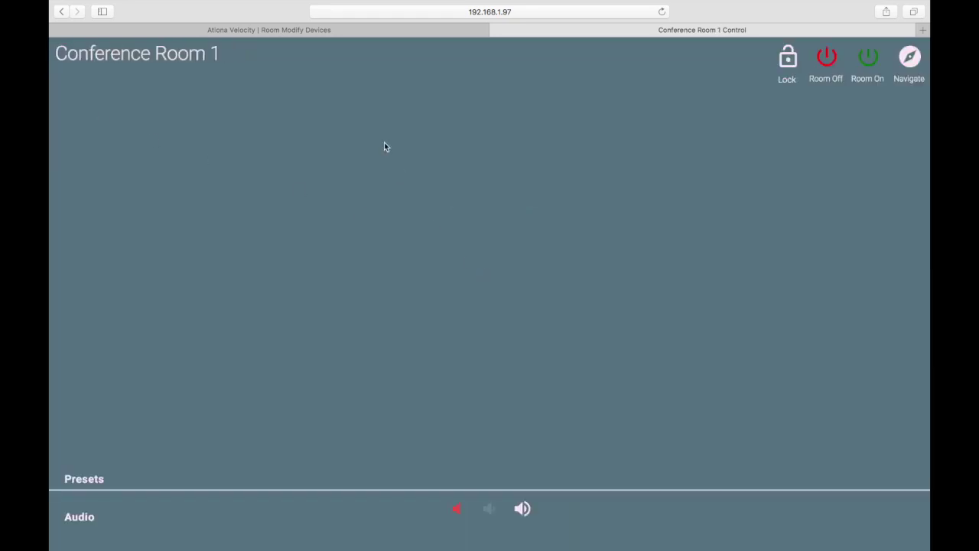
pyautogui.click(307, 31)
pyautogui.scroll(-10, 257, 283)
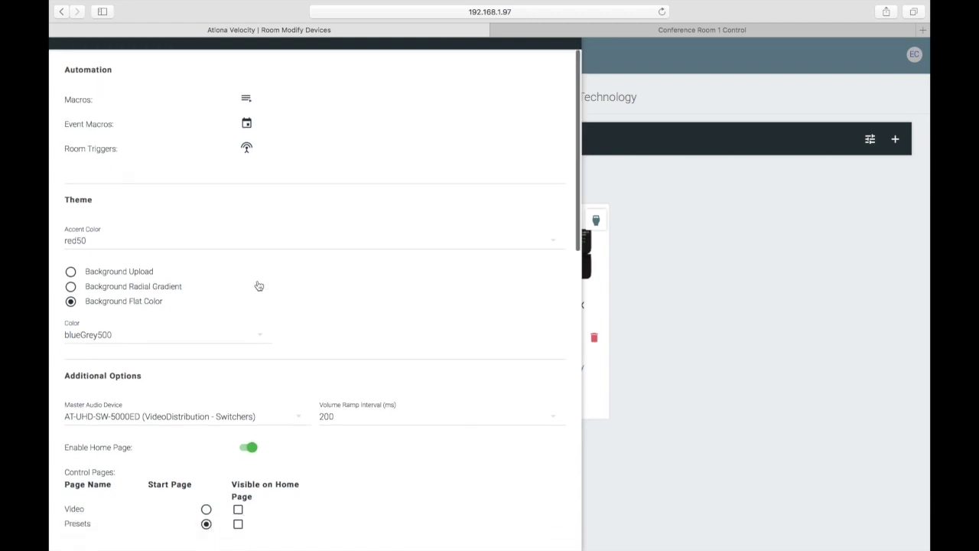
# Enable Hide Mute Video, Hide Room ON and Center Source Icons, then save the changes
pyautogui.scroll(-5, 258, 285)
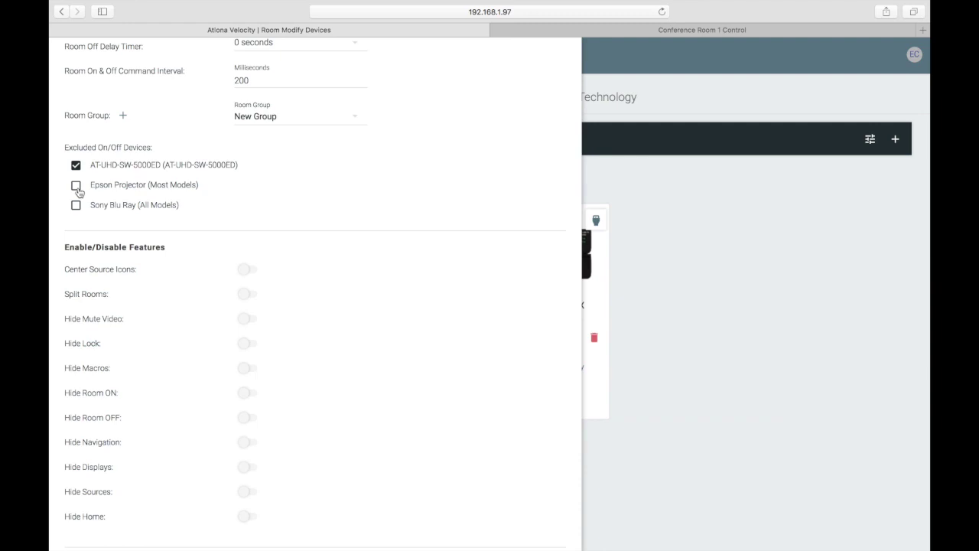
pyautogui.scroll(-2, 91, 269)
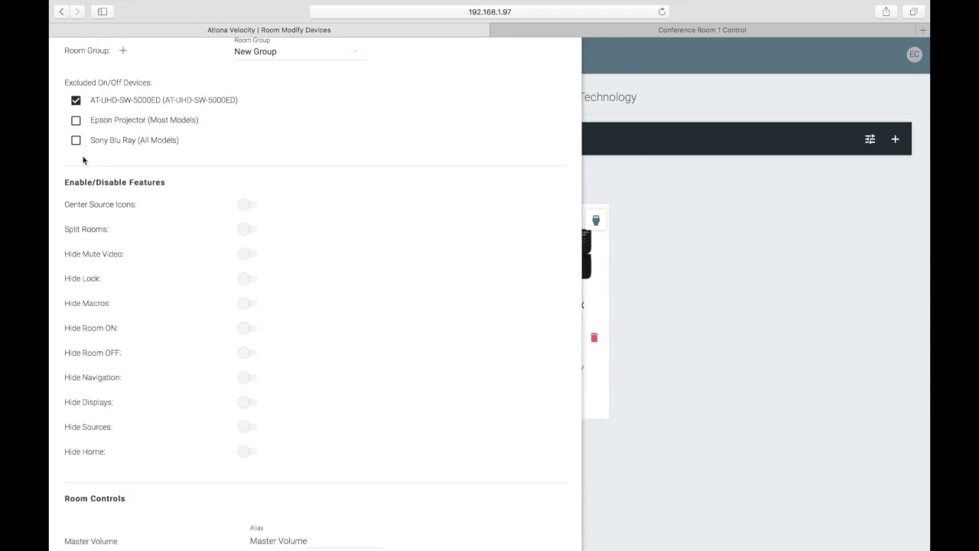
pyautogui.scroll(-4, 84, 160)
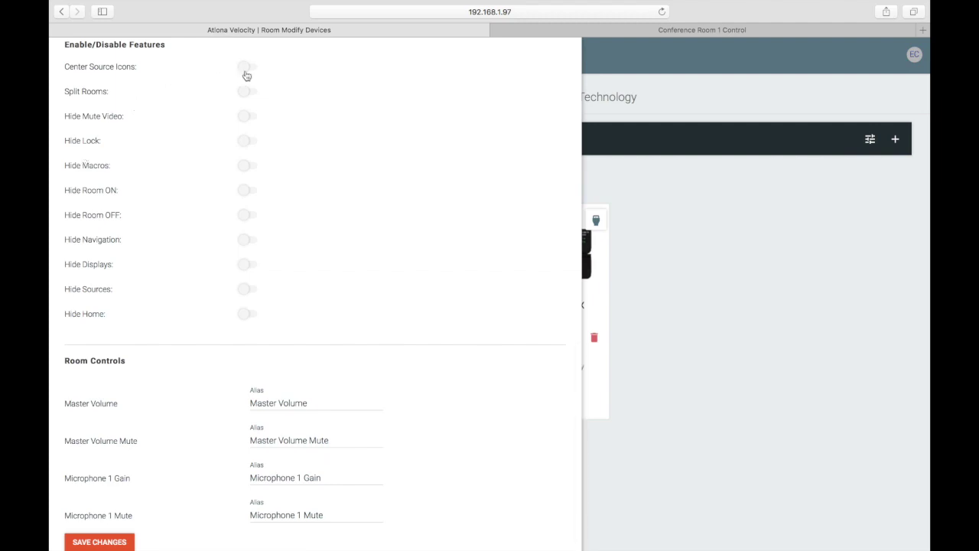
pyautogui.click(243, 117)
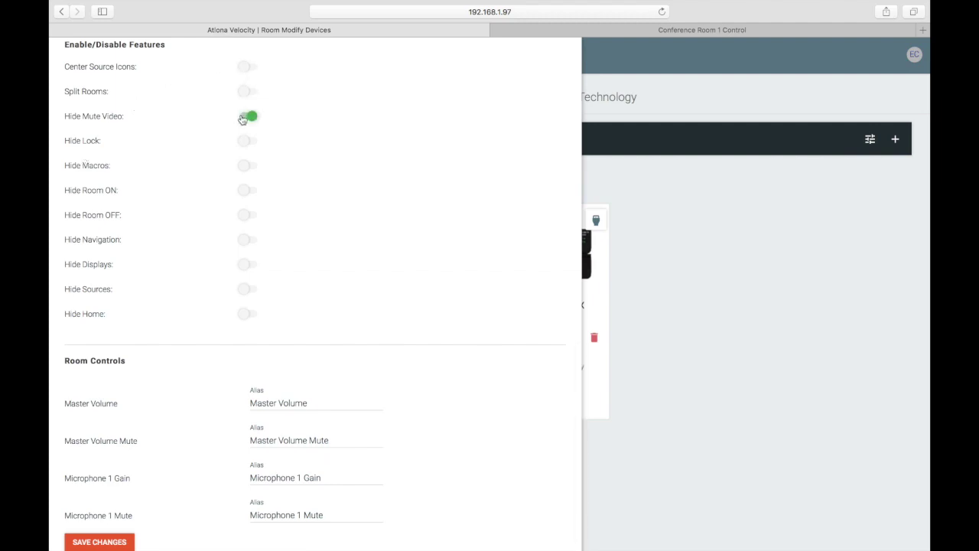
pyautogui.click(244, 192)
pyautogui.click(244, 69)
pyautogui.click(98, 540)
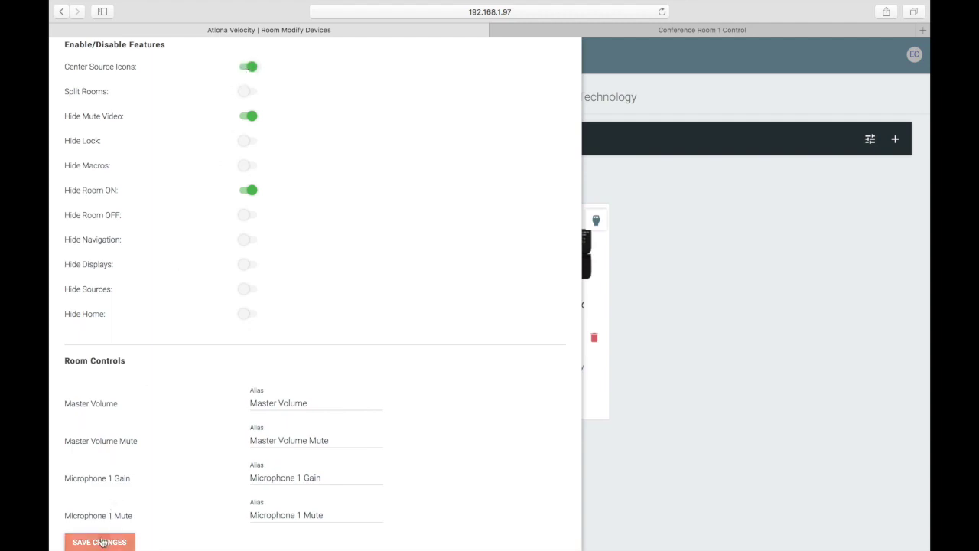
# Check the updated Conference Room 1 control page, then return to Room Control Options
pyautogui.scroll(-1, 92, 528)
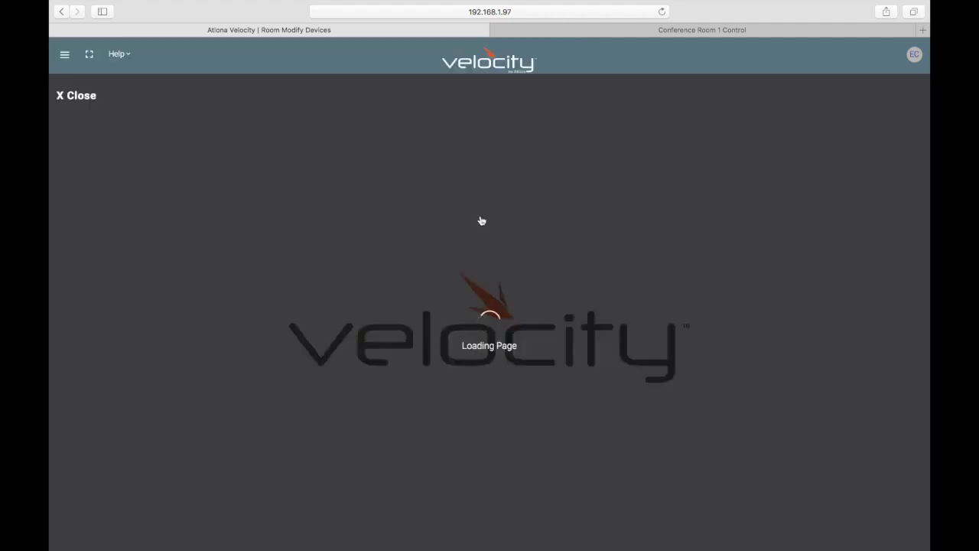
pyautogui.click(711, 32)
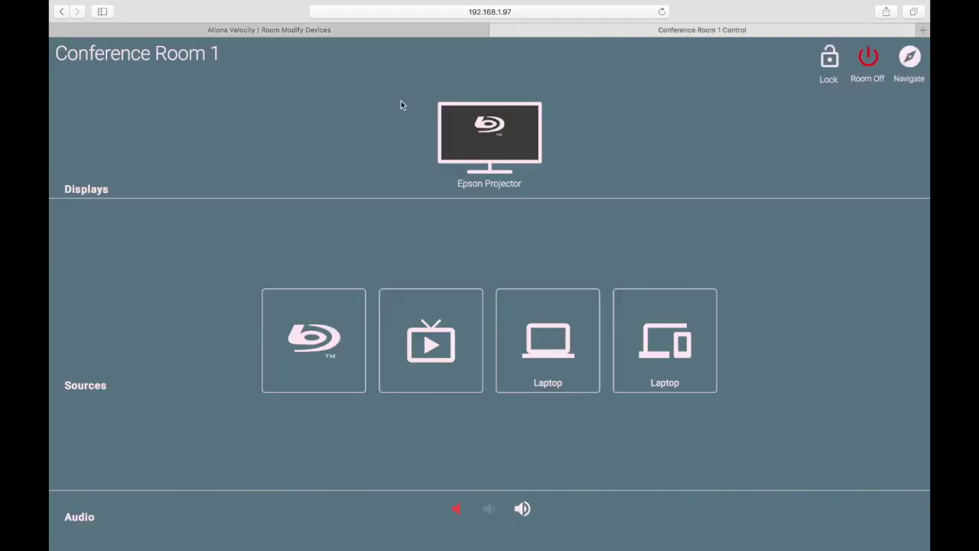
pyautogui.click(304, 31)
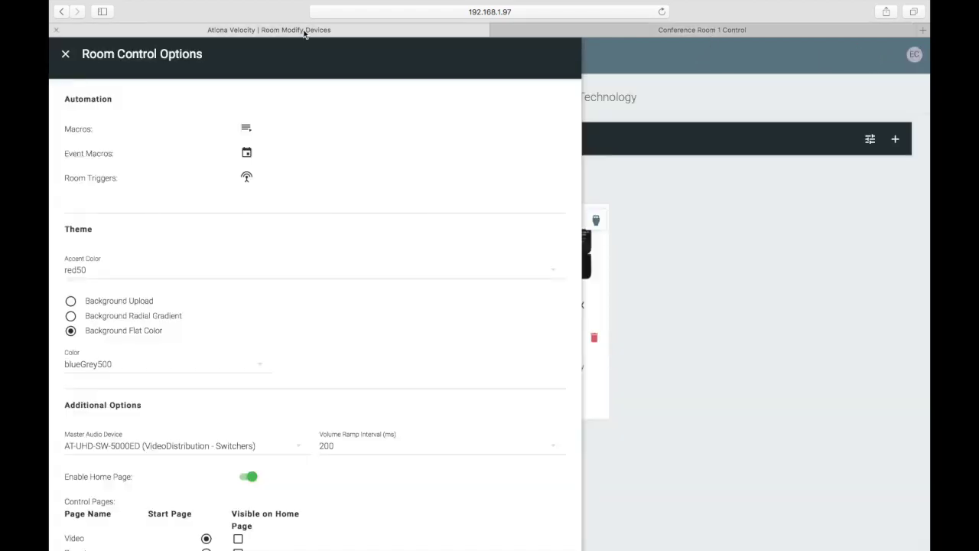
pyautogui.scroll(-15, 267, 217)
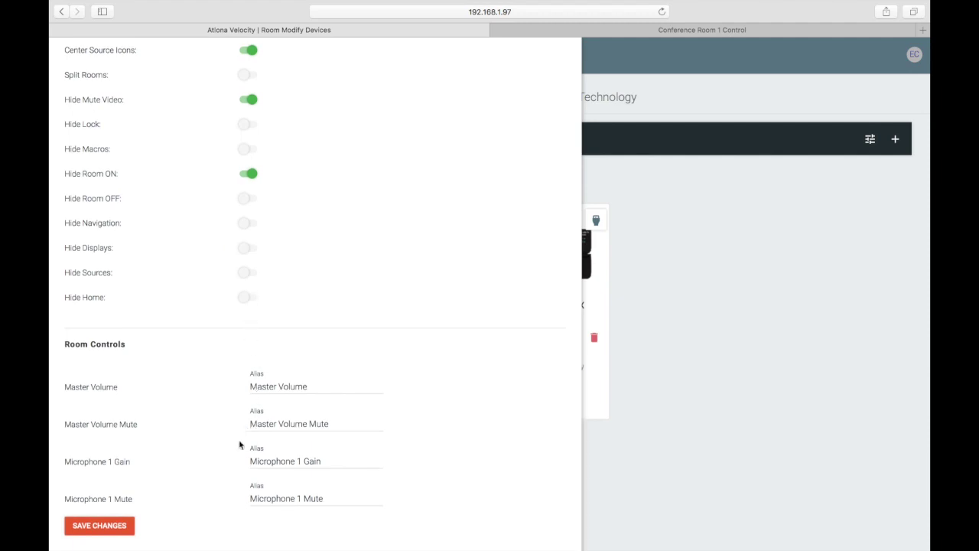
pyautogui.scroll(-10, 239, 445)
pyautogui.scroll(-8, 232, 463)
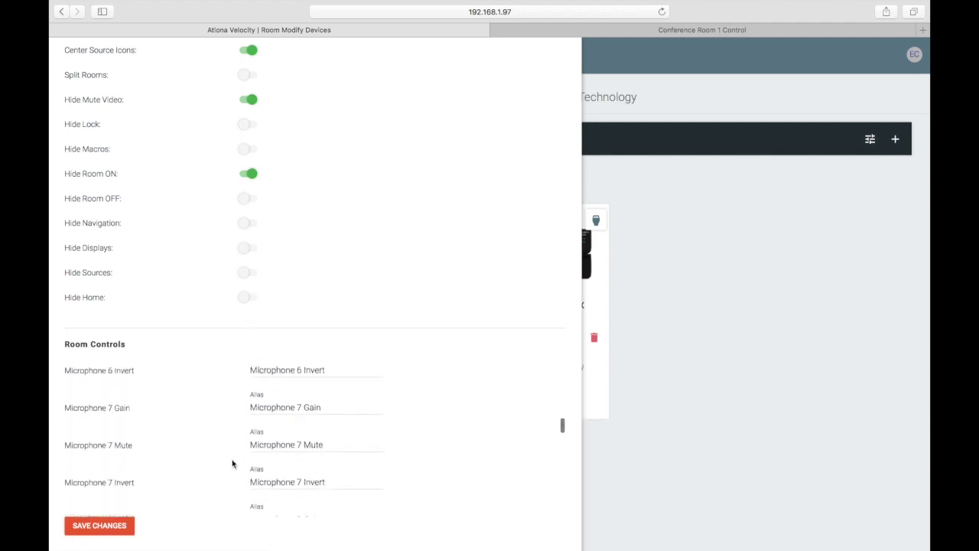
pyautogui.scroll(-10, 233, 464)
pyautogui.scroll(-10, 233, 463)
pyautogui.click(100, 533)
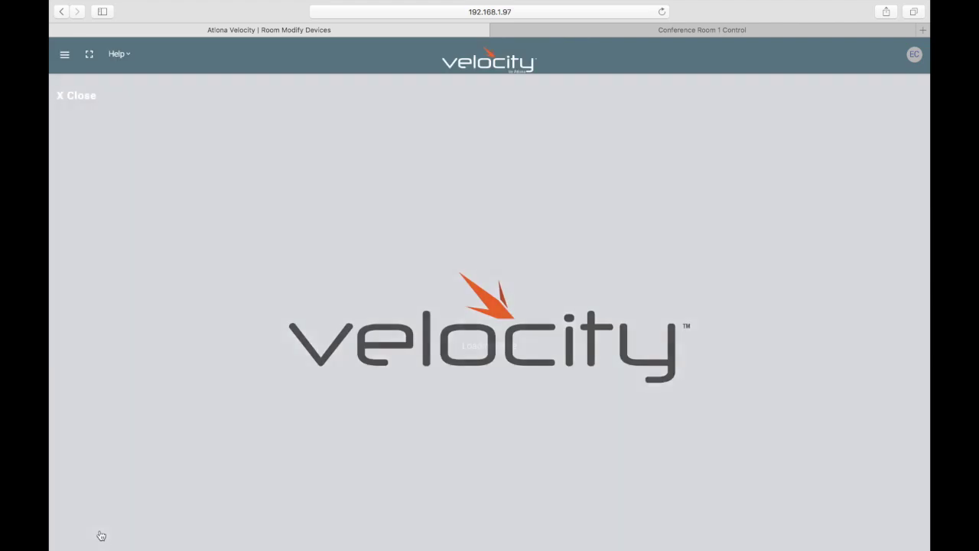